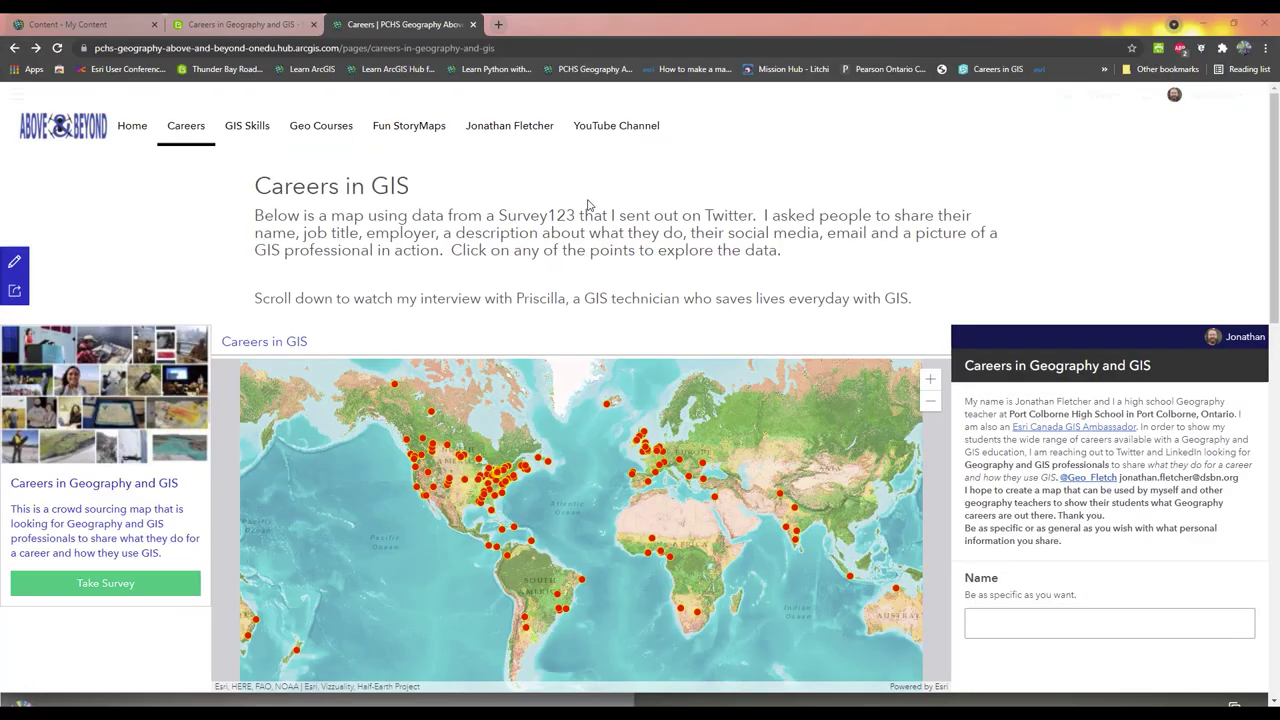
Step: Open the survey from the Take Survey button on the Careers in GIS page's survey card
{"action": "left_click", "coordinate": [119, 592]}
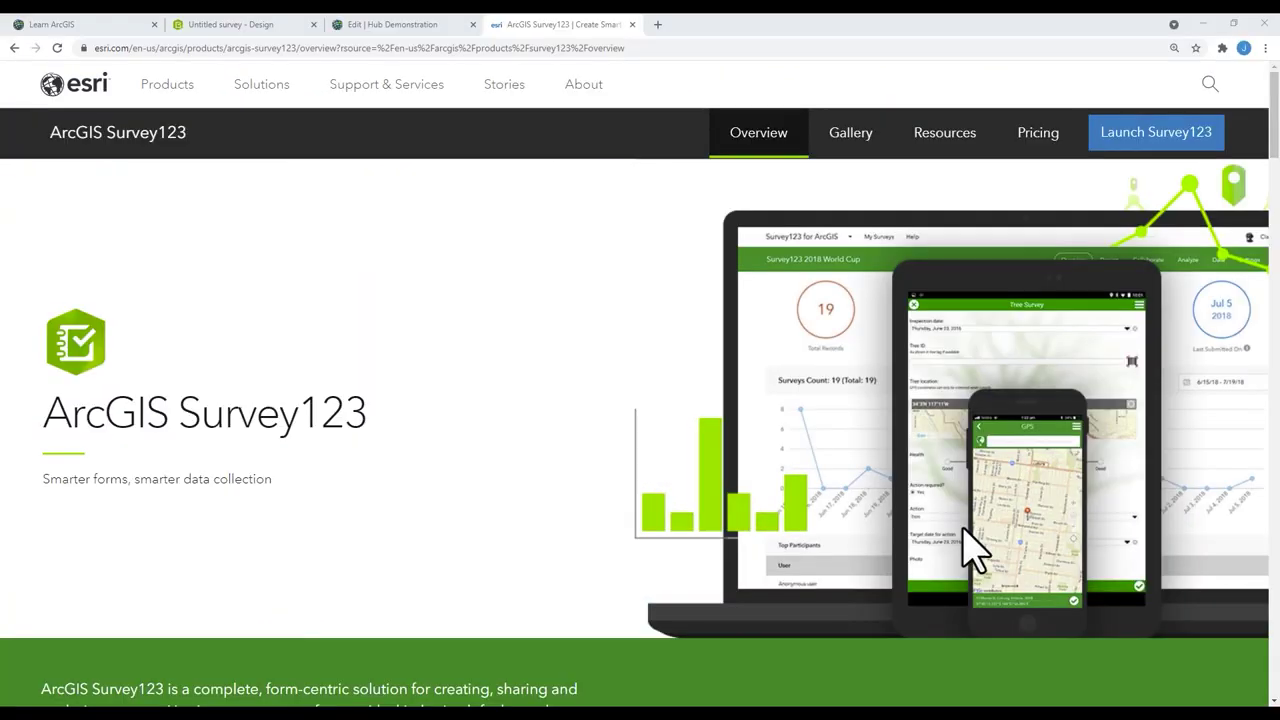
Step: Scroll the Survey123 overview down to the Better decisions from better data section
{"action": "scroll", "coordinate": [975, 548], "scroll_direction": "down", "scroll_amount": 4}
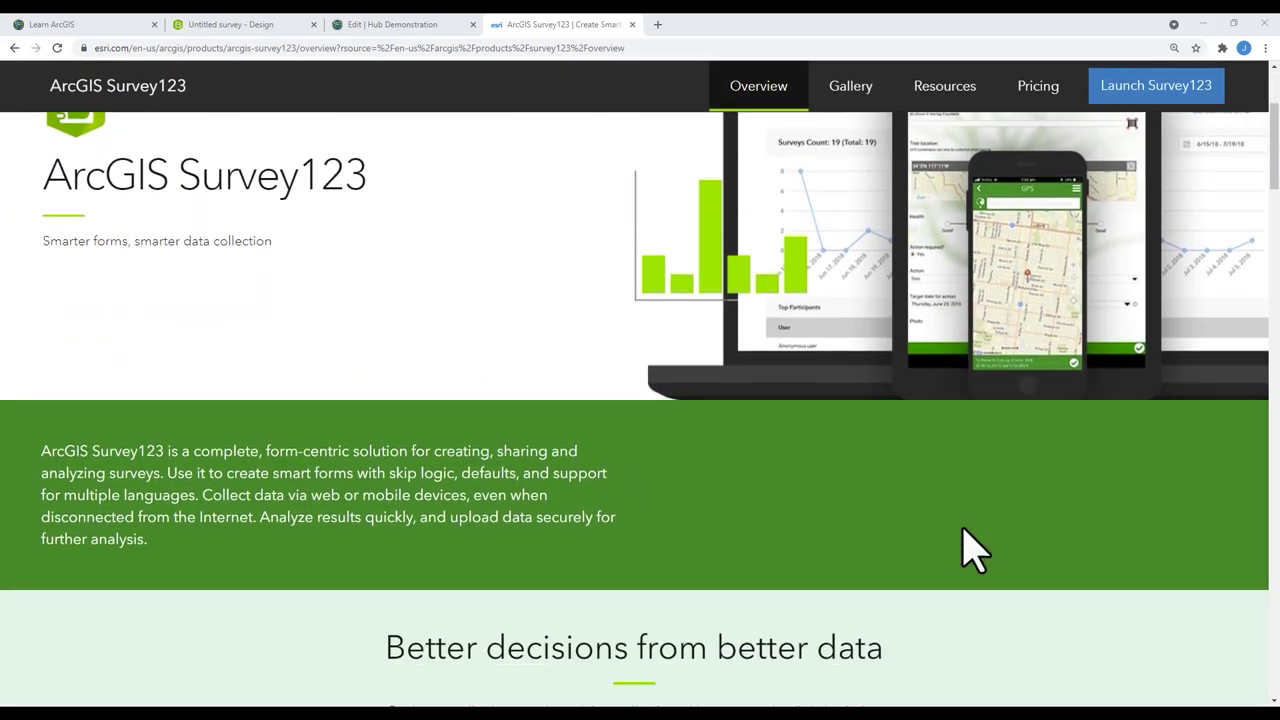
{"action": "scroll", "coordinate": [968, 550], "scroll_direction": "down", "scroll_amount": 2}
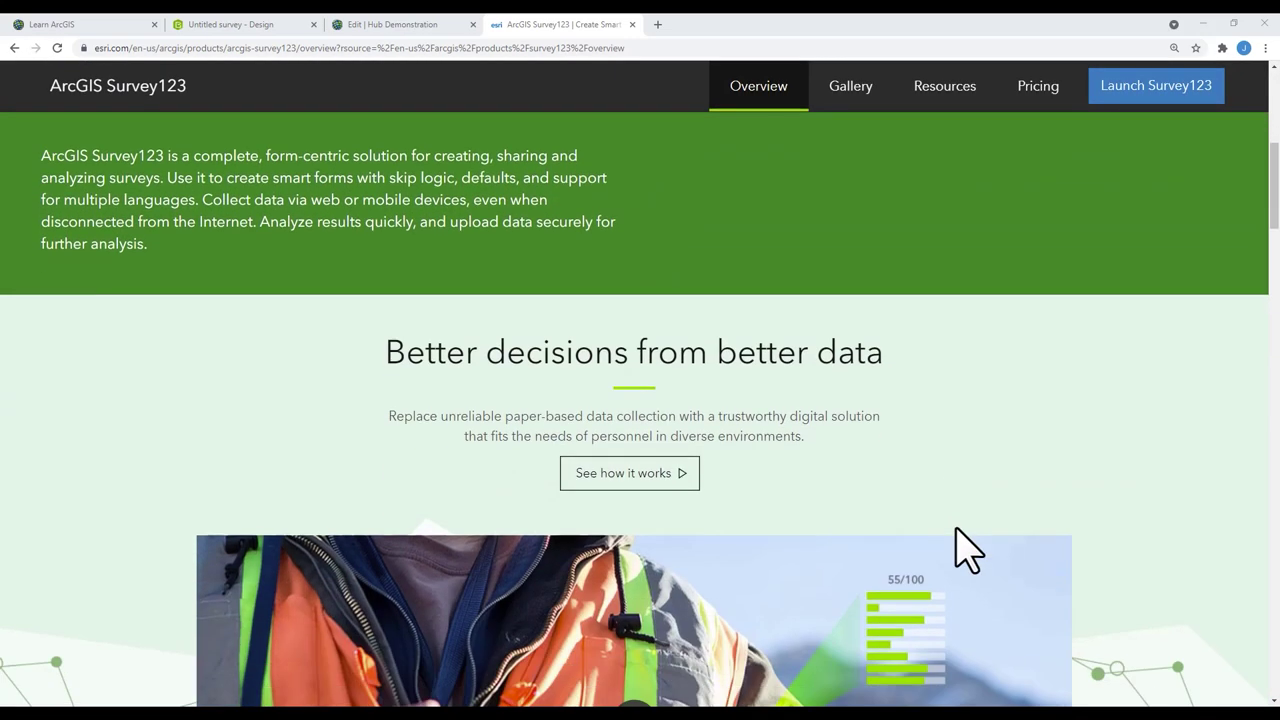
{"action": "scroll", "coordinate": [968, 550], "scroll_direction": "down", "scroll_amount": 2}
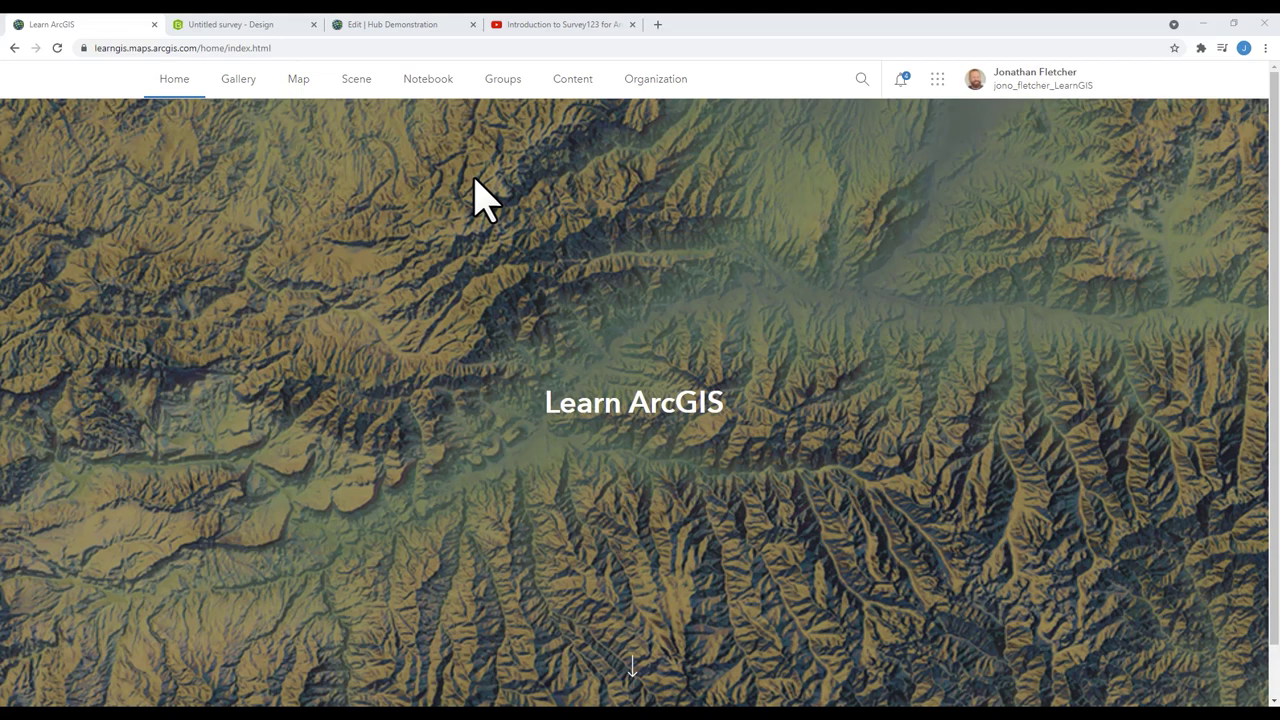
Step: Show the ArcGIS Online app launcher list with Survey123, Field Maps and StoryMaps
{"action": "left_click", "coordinate": [944, 84]}
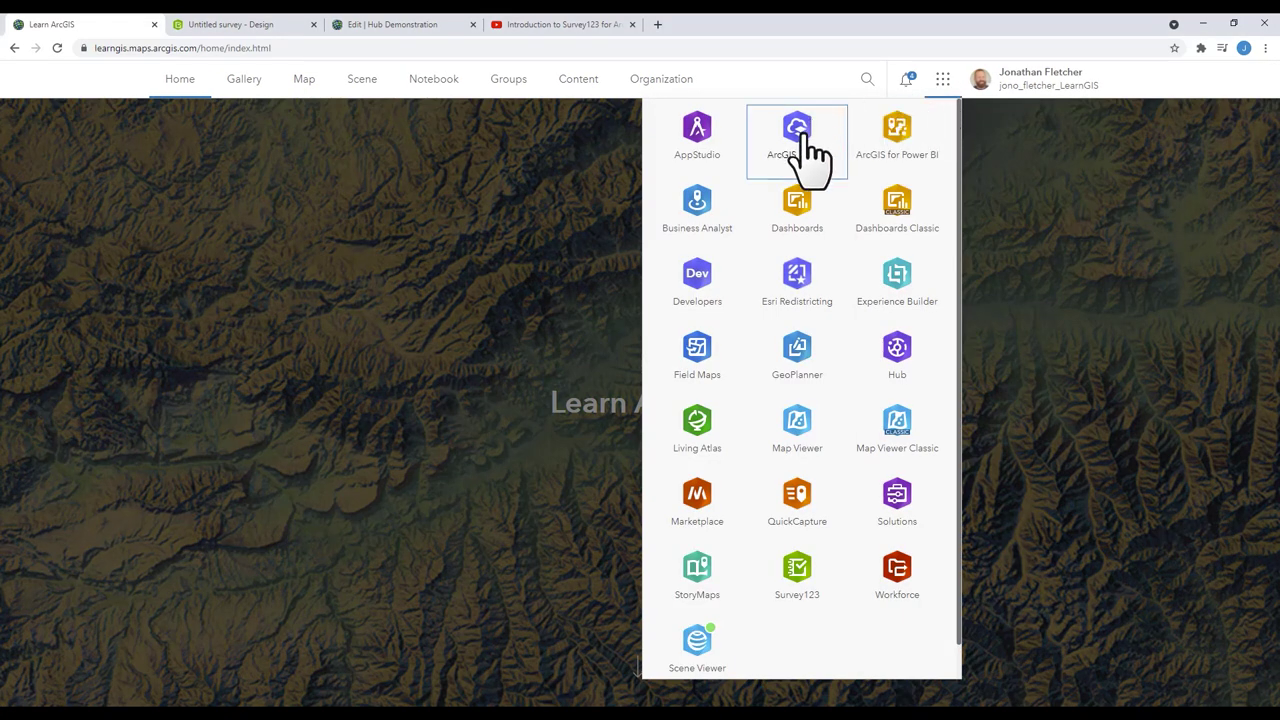
Step: Launch Survey123 in a new tab, then open the Get started with ArcGIS Survey123 lesson
{"action": "left_click", "coordinate": [797, 571]}
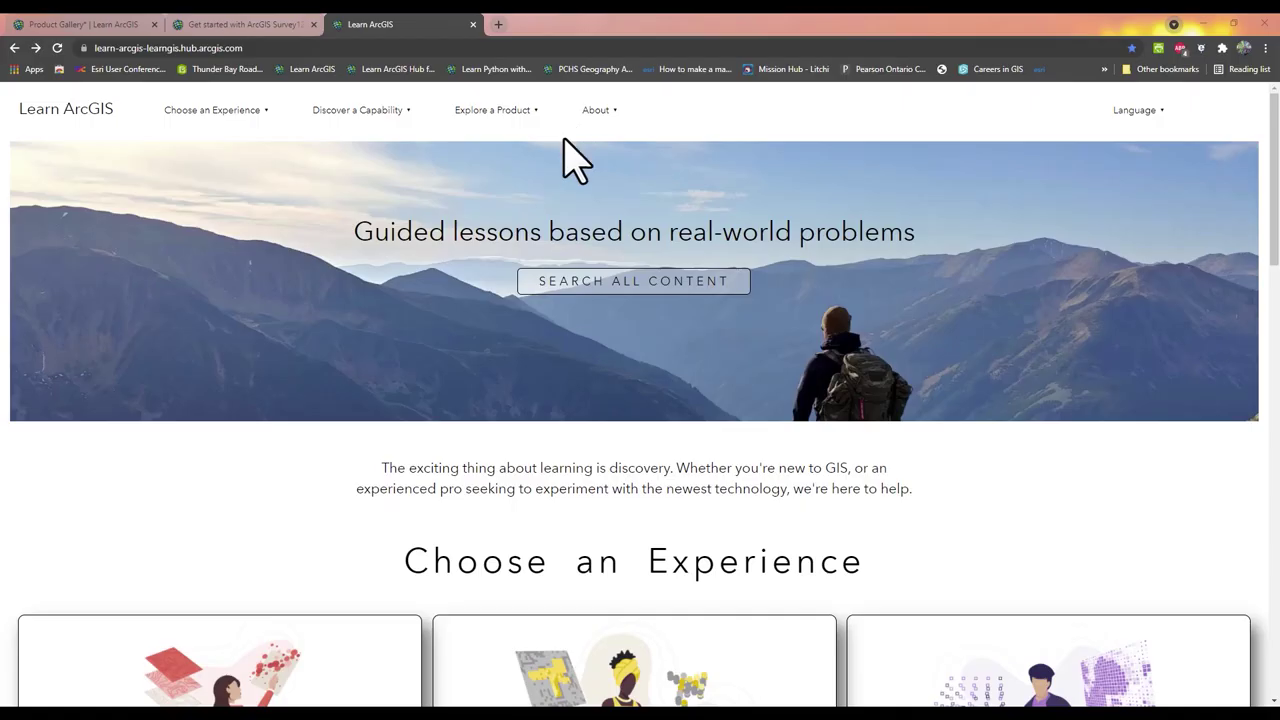
{"action": "left_click", "coordinate": [492, 110]}
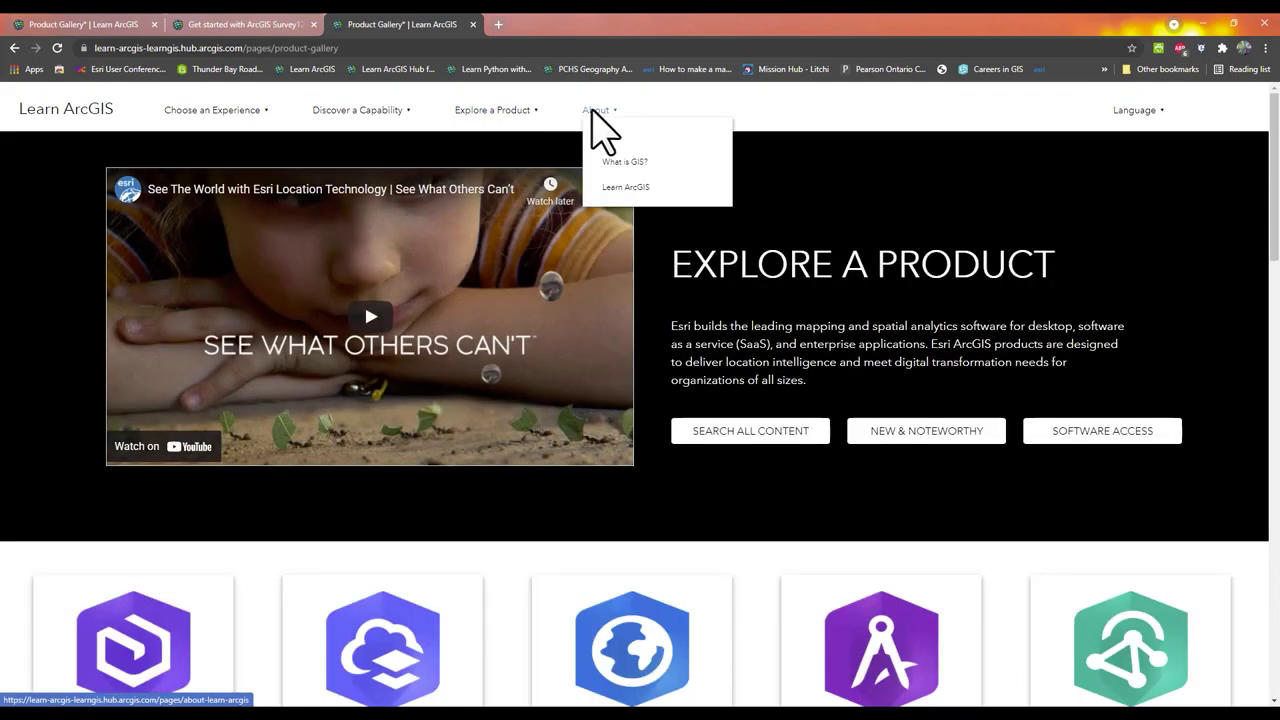
{"action": "left_click_drag", "start_coordinate": [1272, 157], "coordinate": [1244, 556]}
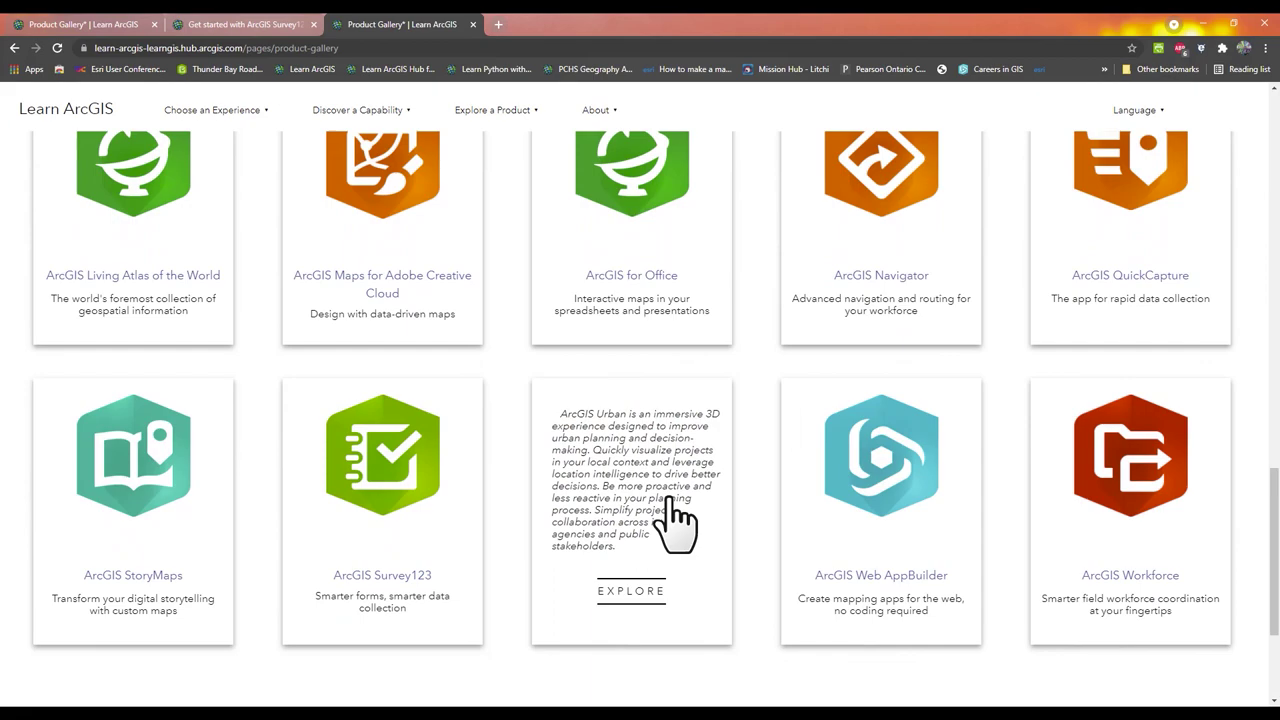
{"action": "left_click", "coordinate": [447, 528]}
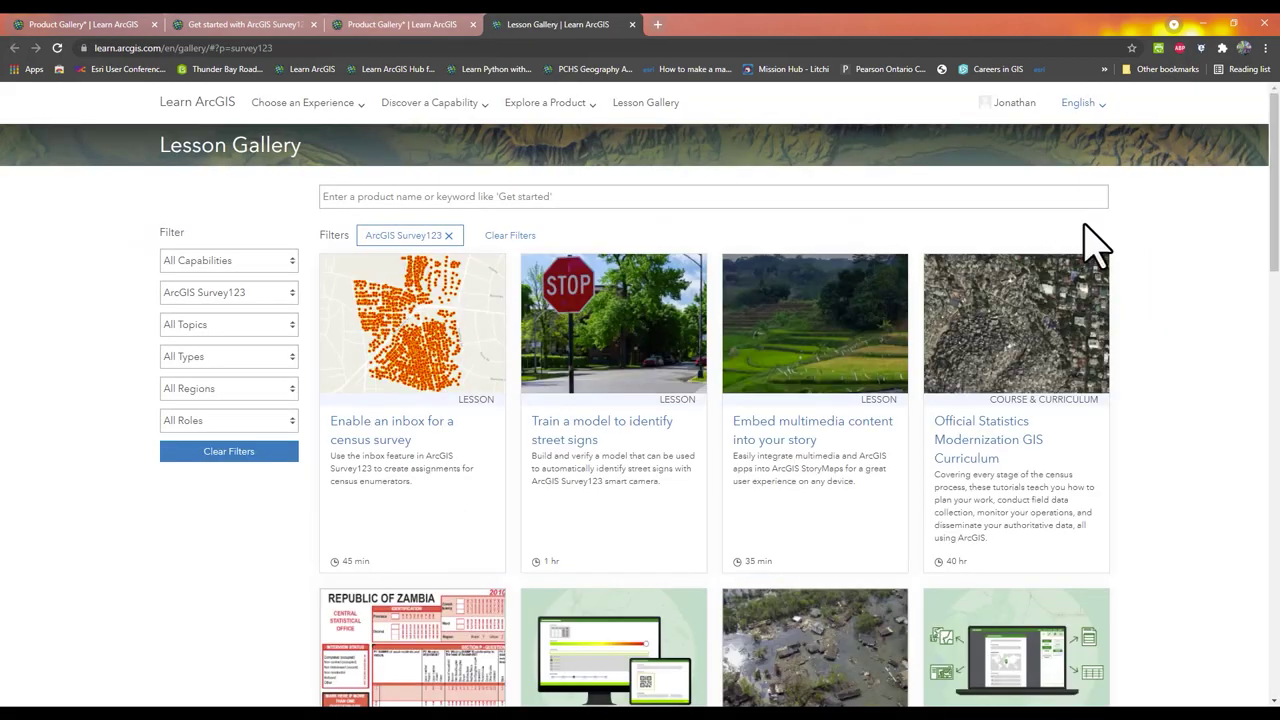
{"action": "left_click_drag", "start_coordinate": [1275, 215], "coordinate": [1274, 625]}
{"action": "left_click", "coordinate": [421, 465]}
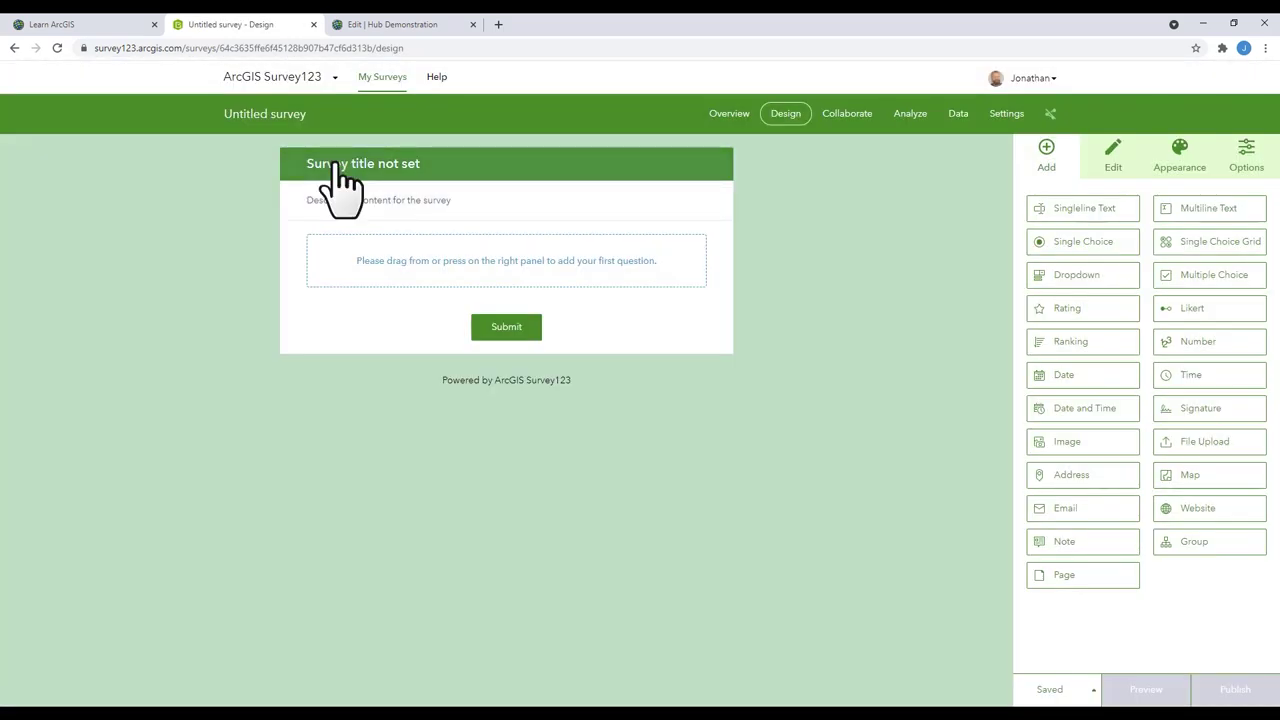
Step: Title the new survey 'Careers in GIS'
{"action": "left_click", "coordinate": [338, 166]}
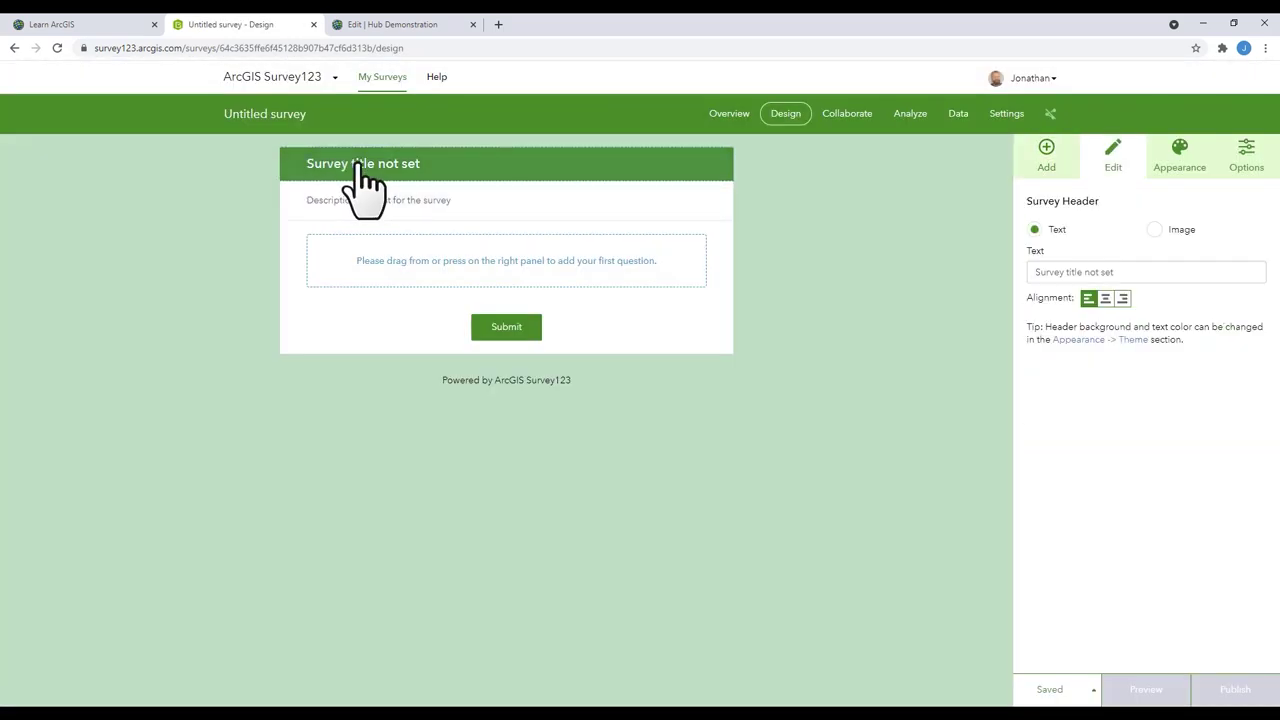
{"action": "left_click", "coordinate": [1110, 271]}
{"action": "type", "text": "Careers in GIS"}
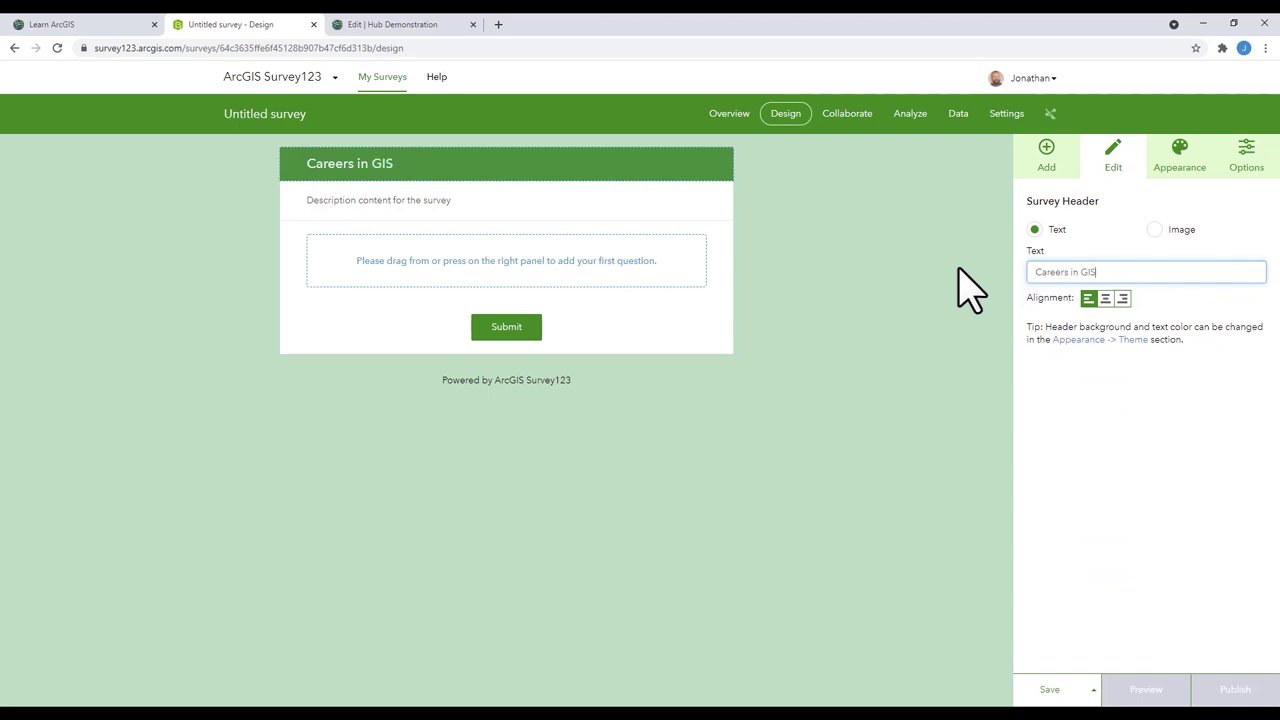
Step: Replace the placeholder description with the prepared text about GIS careers
{"action": "left_click", "coordinate": [378, 200]}
{"action": "left_click_drag", "start_coordinate": [1203, 294], "coordinate": [991, 289]}
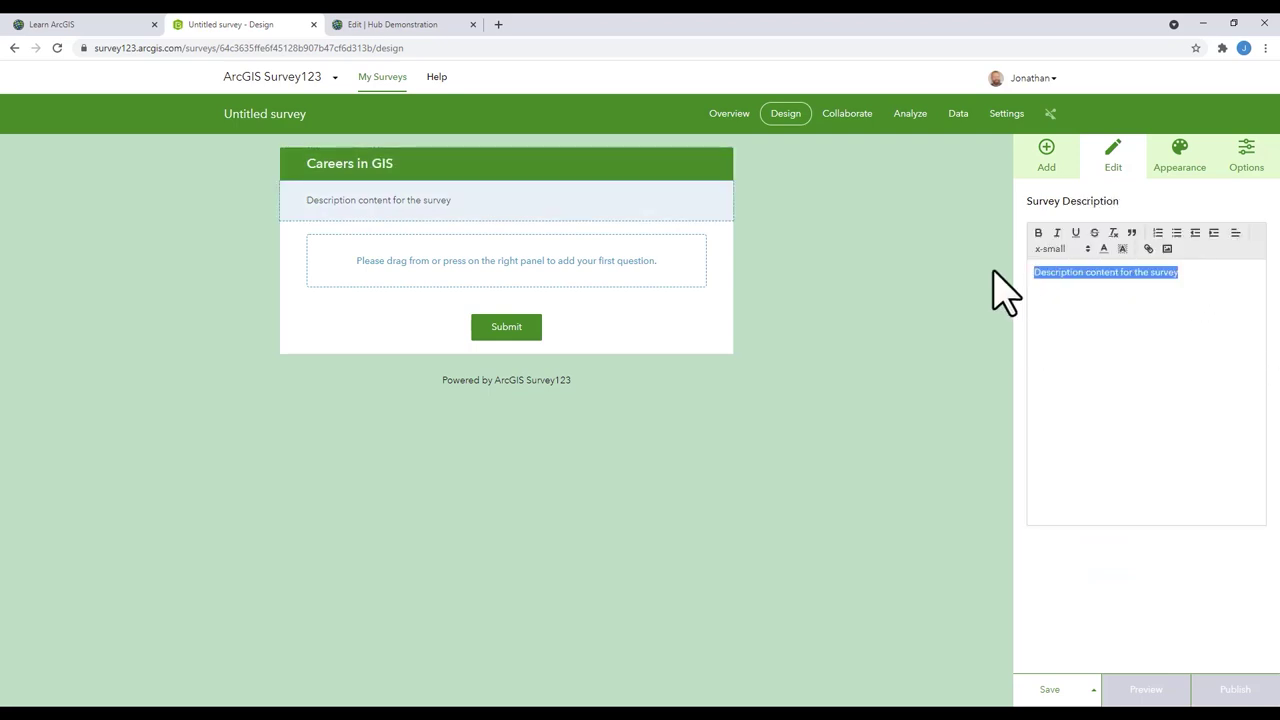
{"action": "key", "text": "ctrl+v"}
Step: Add three single-line text questions: Name, Job Title and Employer
{"action": "left_click", "coordinate": [932, 342]}
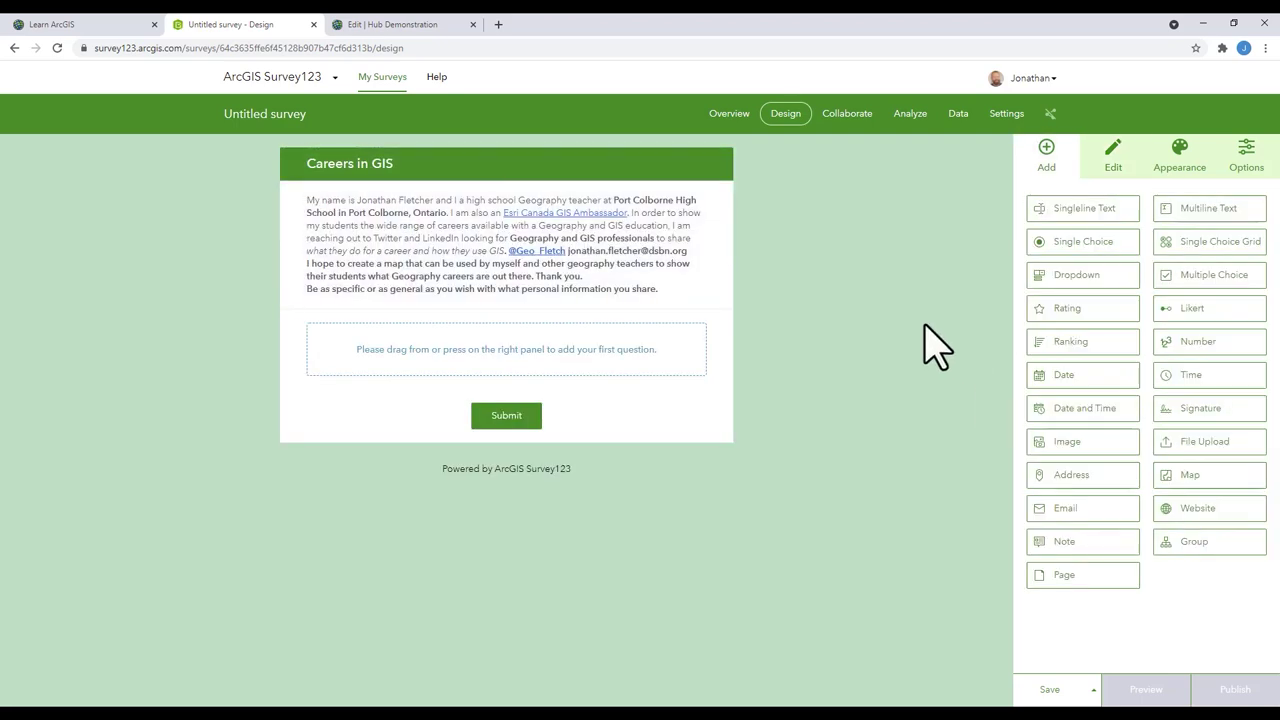
{"action": "left_click_drag", "start_coordinate": [1070, 208], "coordinate": [529, 357]}
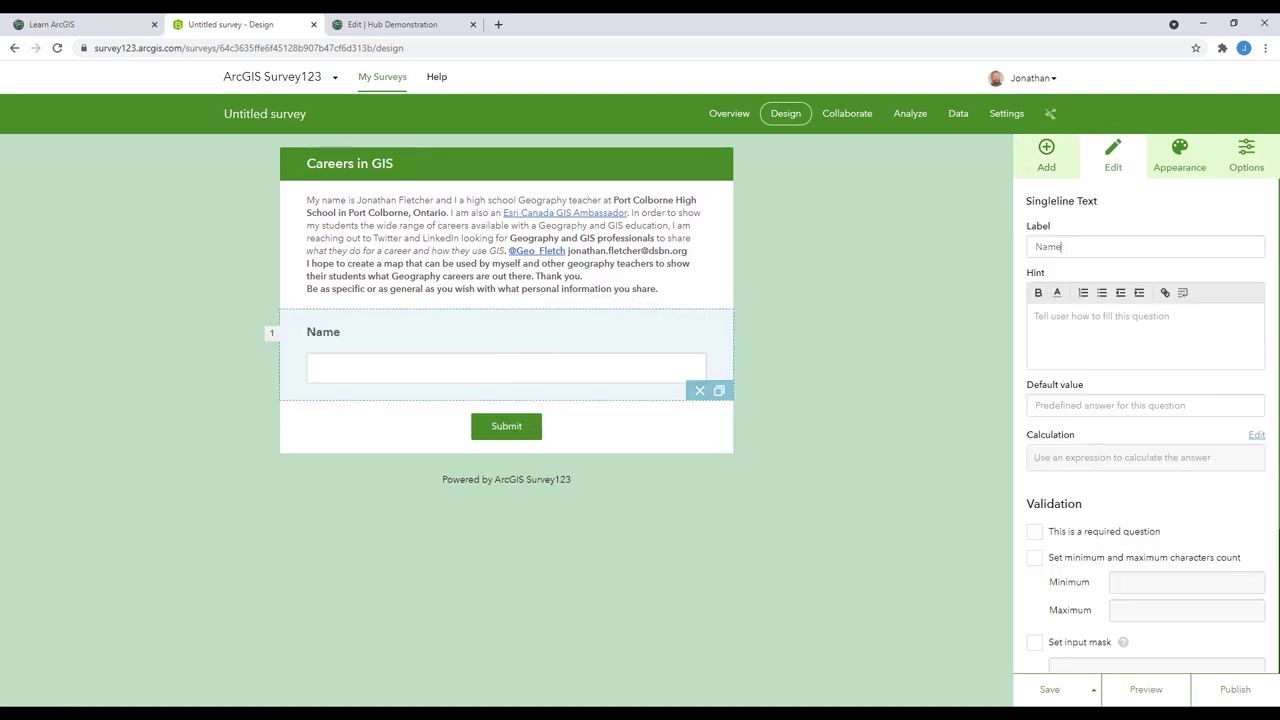
{"action": "left_click", "coordinate": [849, 186]}
{"action": "left_click_drag", "start_coordinate": [1071, 209], "coordinate": [497, 435]}
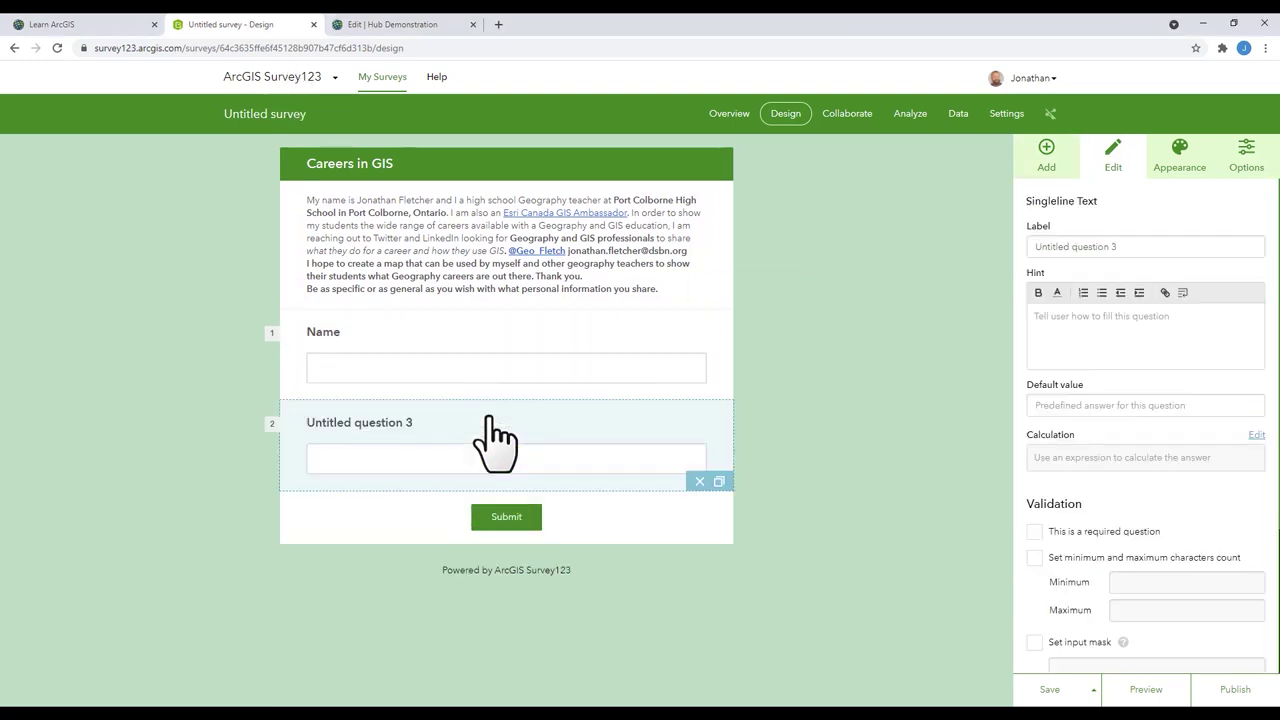
{"action": "left_click", "coordinate": [1046, 155]}
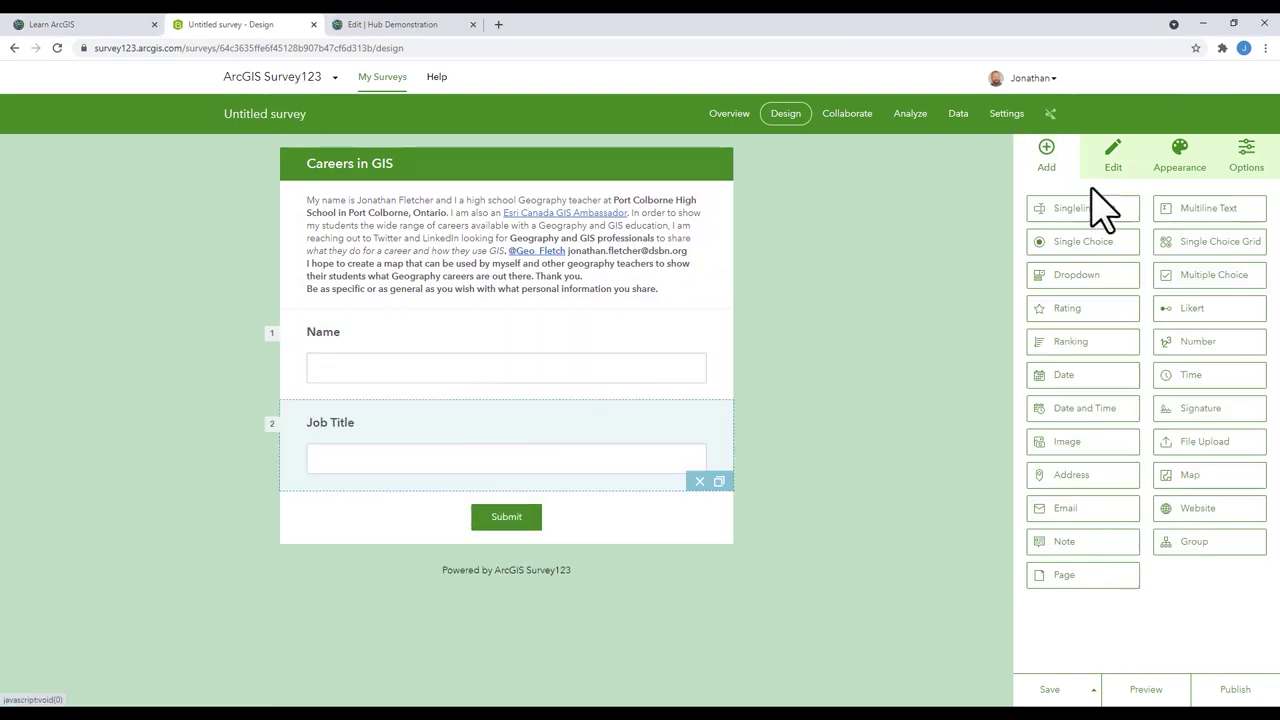
{"action": "left_click_drag", "start_coordinate": [1071, 209], "coordinate": [580, 531]}
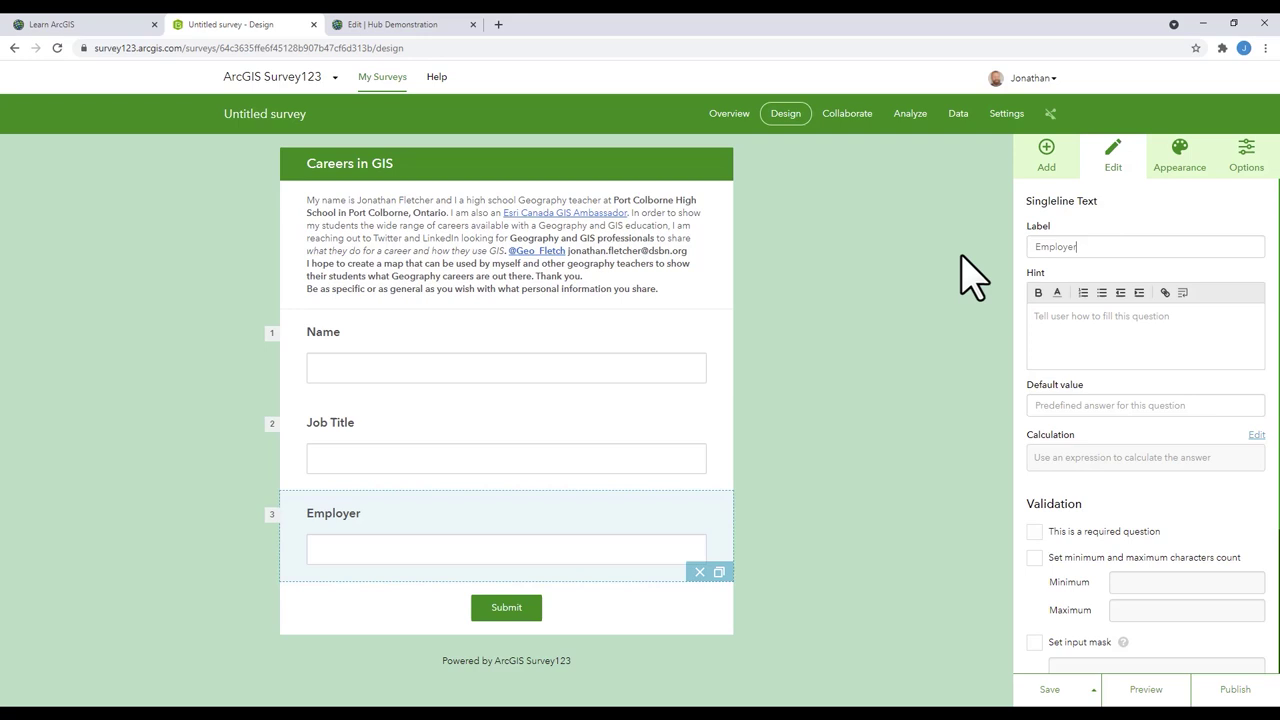
Step: Add a 'Where are you?' map question and a 'What do you do?' multiline question with hint
{"action": "left_click", "coordinate": [1046, 155]}
{"action": "left_click", "coordinate": [1177, 480]}
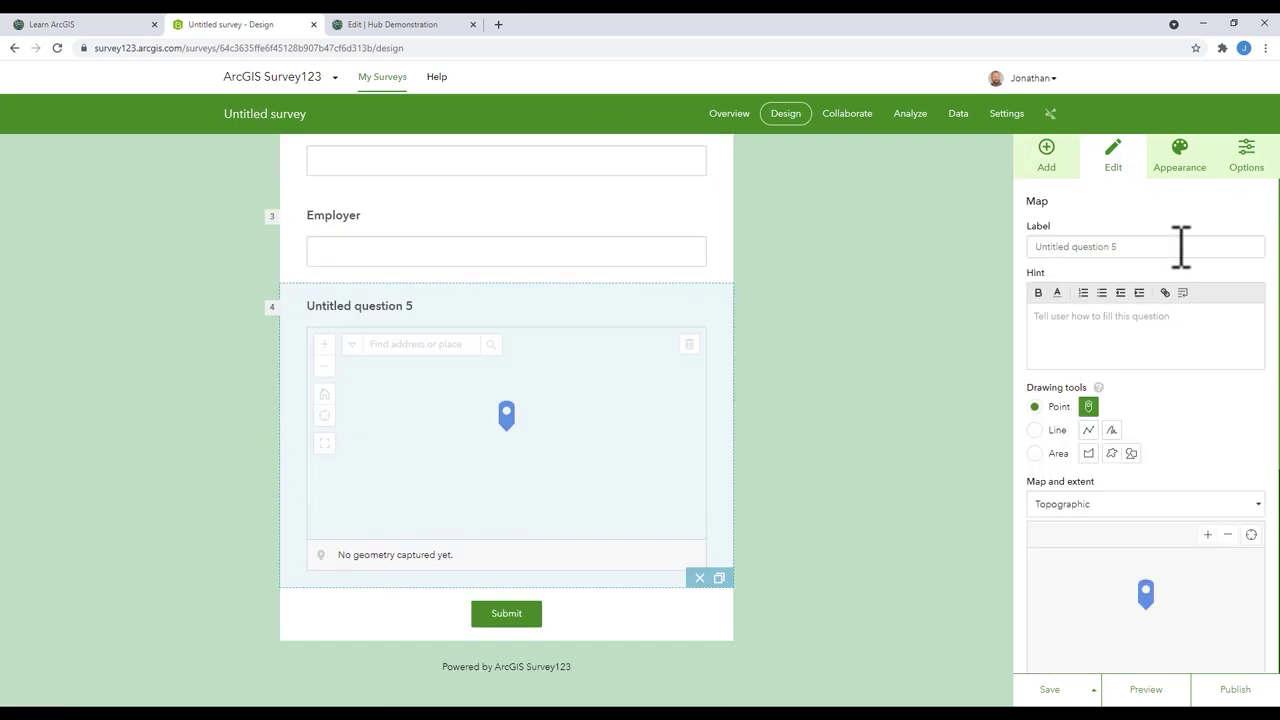
{"action": "type", "text": "Where are you?"}
{"action": "left_click", "coordinate": [1046, 155]}
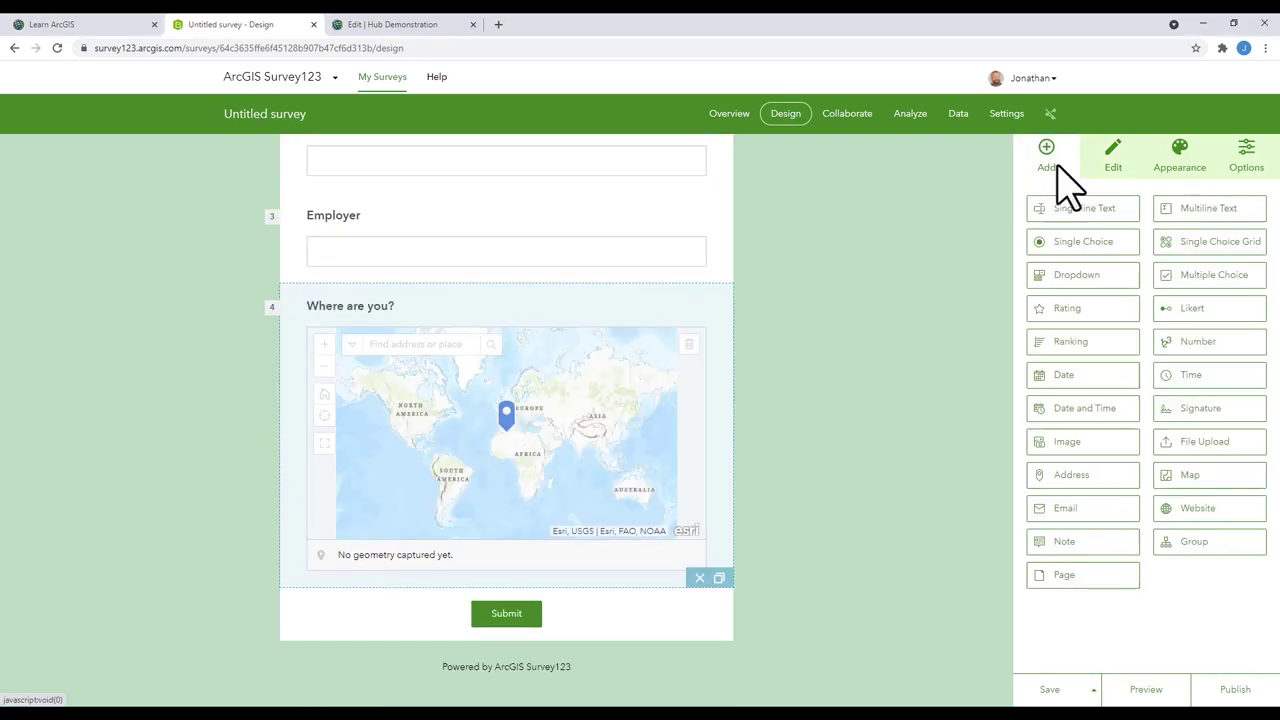
{"action": "left_click_drag", "start_coordinate": [1214, 206], "coordinate": [470, 630]}
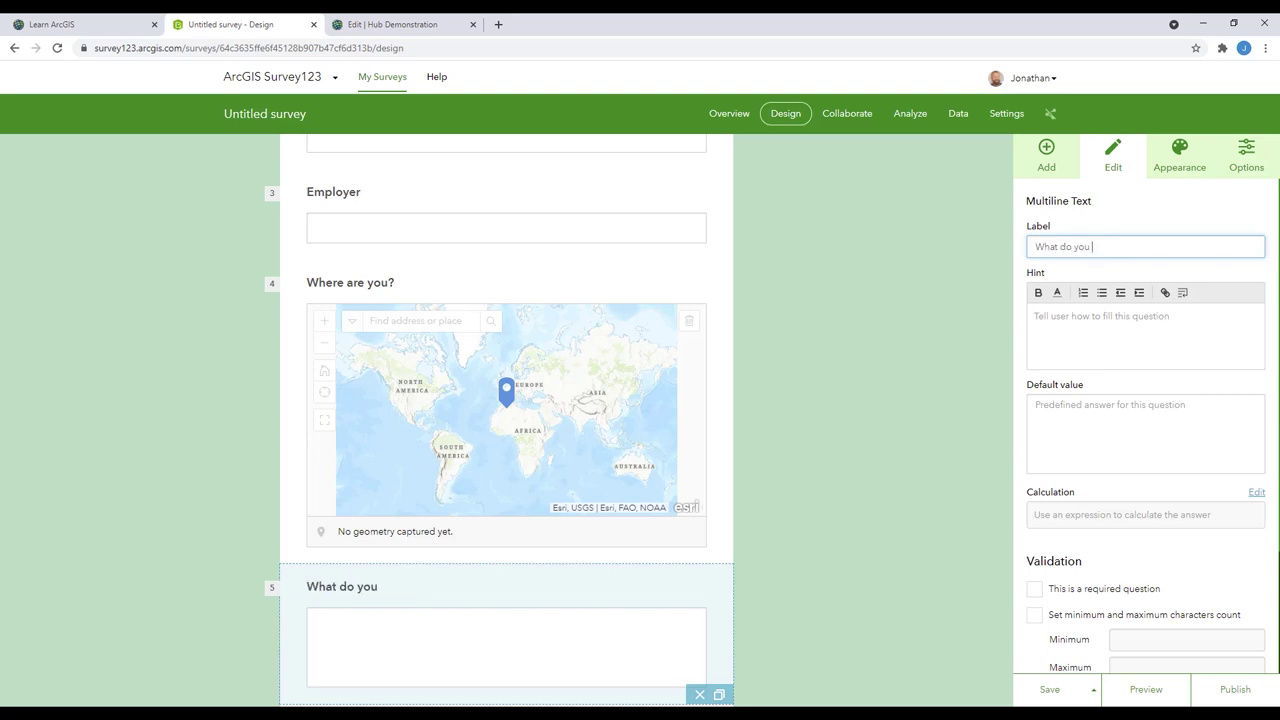
{"action": "scroll", "coordinate": [1020, 330], "scroll_direction": "down", "scroll_amount": 1}
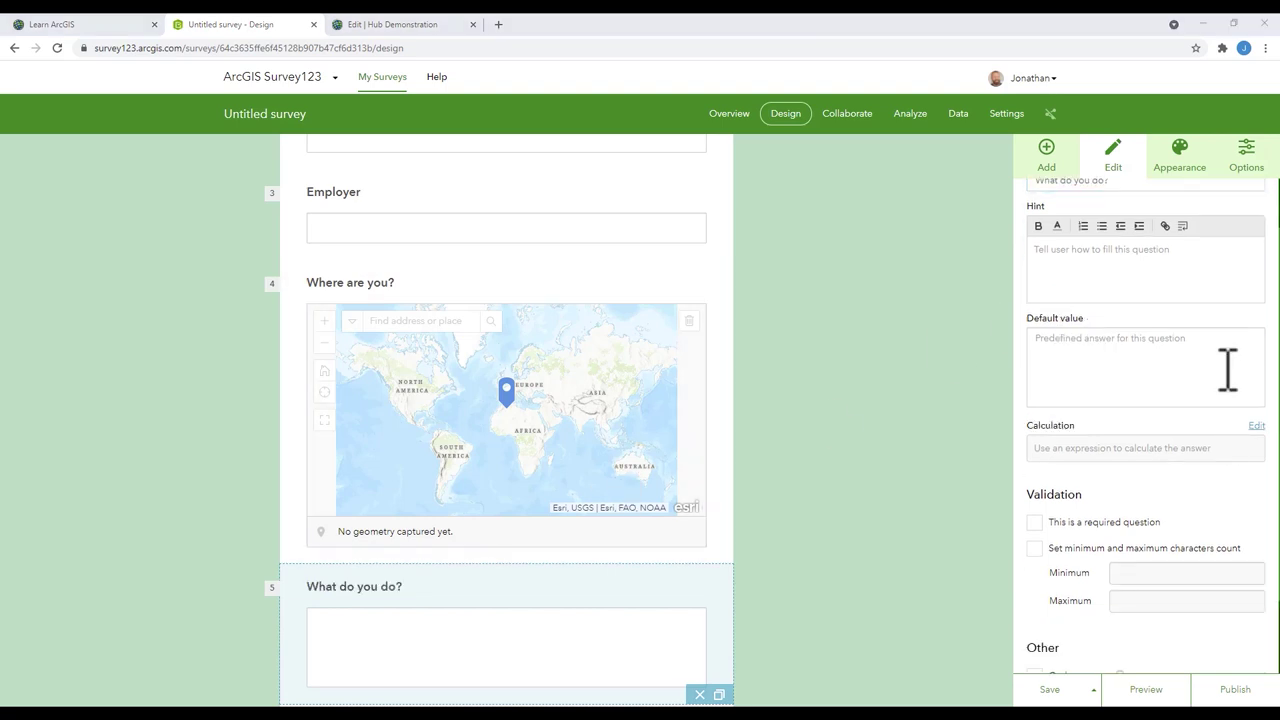
{"action": "left_click", "coordinate": [1158, 250]}
{"action": "type", "text": "How do you use Geography and GIS in your work"}
Step: Add a 'Social Media' single-line question and an image upload question below it
{"action": "left_click", "coordinate": [1046, 155]}
{"action": "left_click_drag", "start_coordinate": [1075, 206], "coordinate": [520, 630]}
{"action": "type", "text": "Social"}
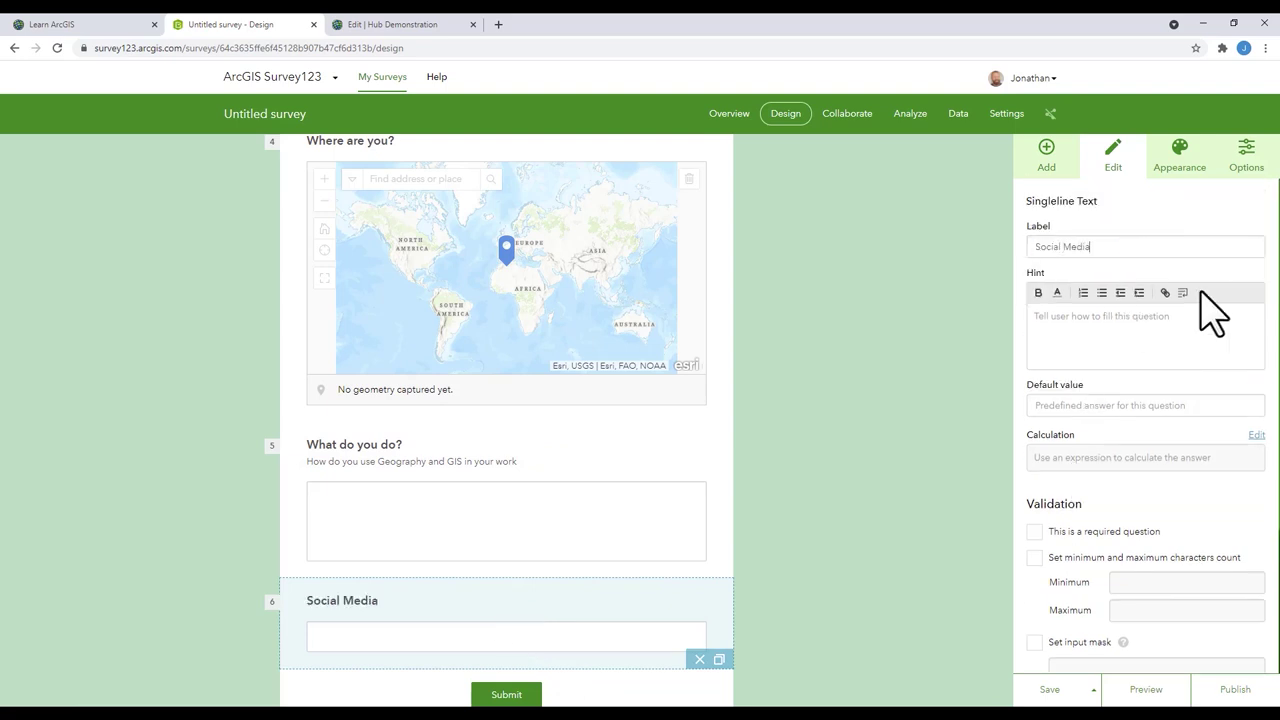
{"action": "left_click", "coordinate": [1046, 158]}
{"action": "left_click_drag", "start_coordinate": [1214, 500], "coordinate": [520, 630]}
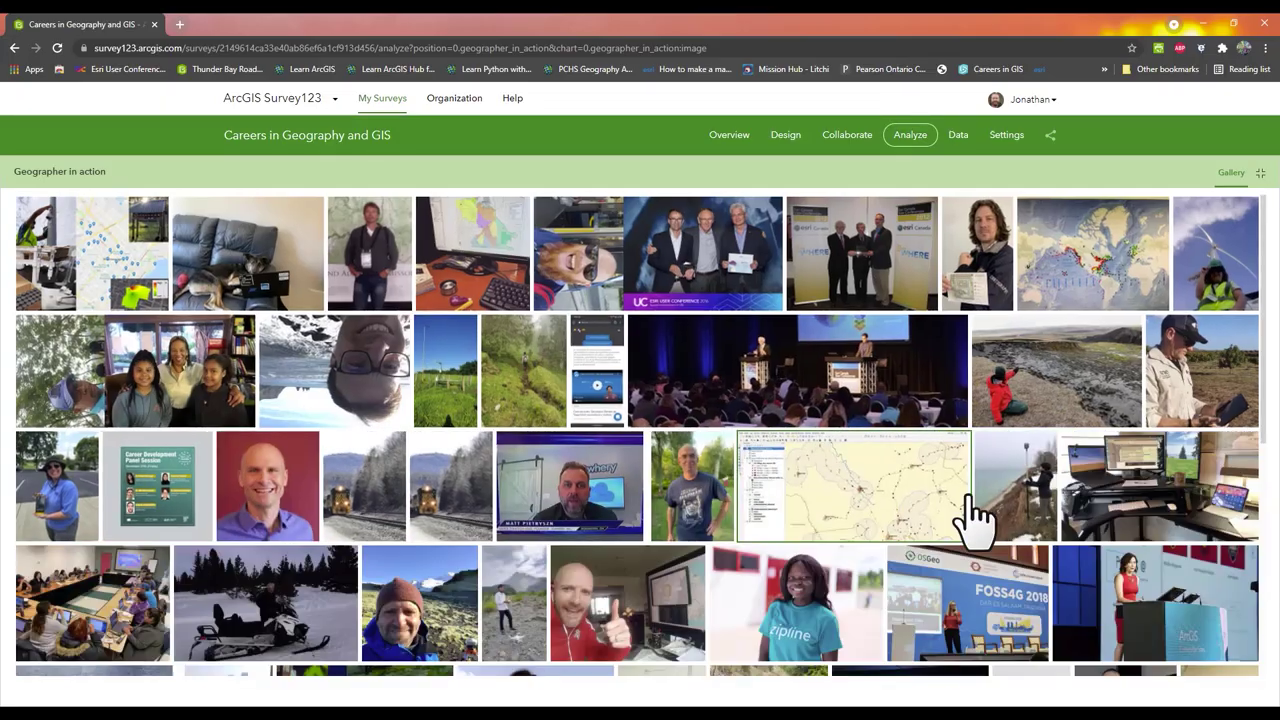
Step: Publish the Careers in Geography and GIS survey, confirming in the publish panel
{"action": "scroll", "coordinate": [975, 515], "scroll_direction": "down", "scroll_amount": 2}
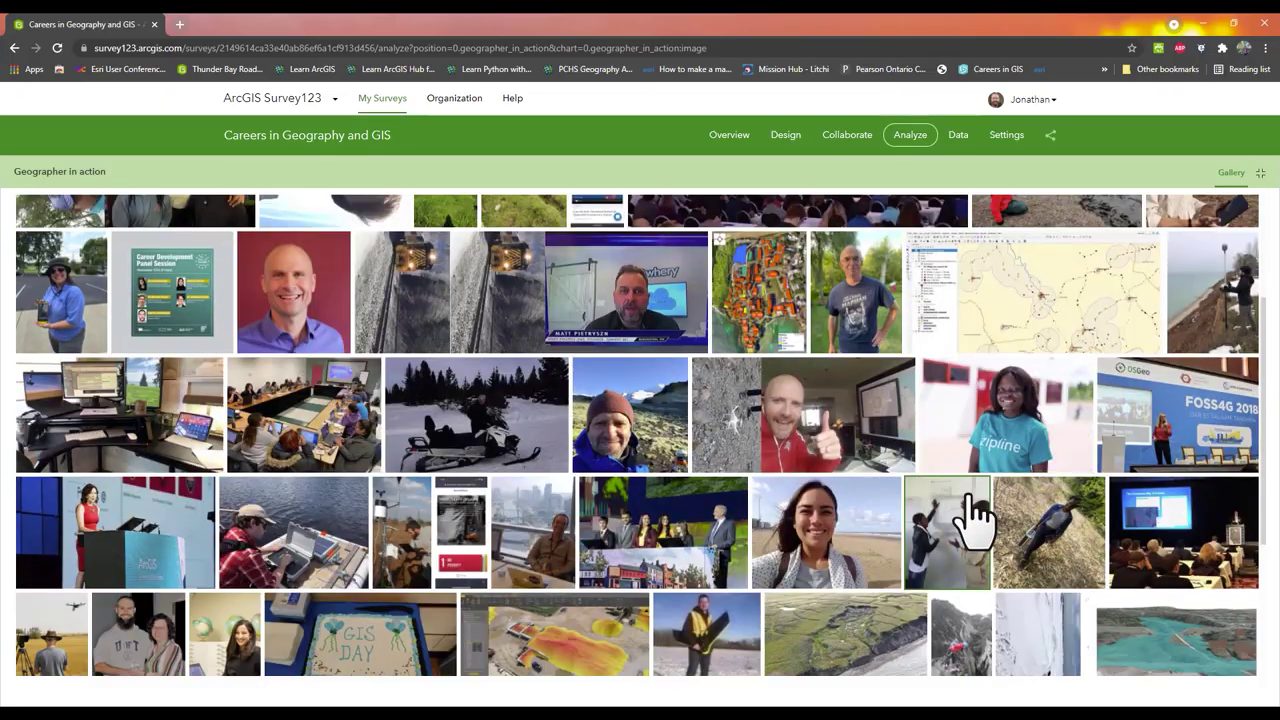
{"action": "scroll", "coordinate": [975, 515], "scroll_direction": "down", "scroll_amount": 3}
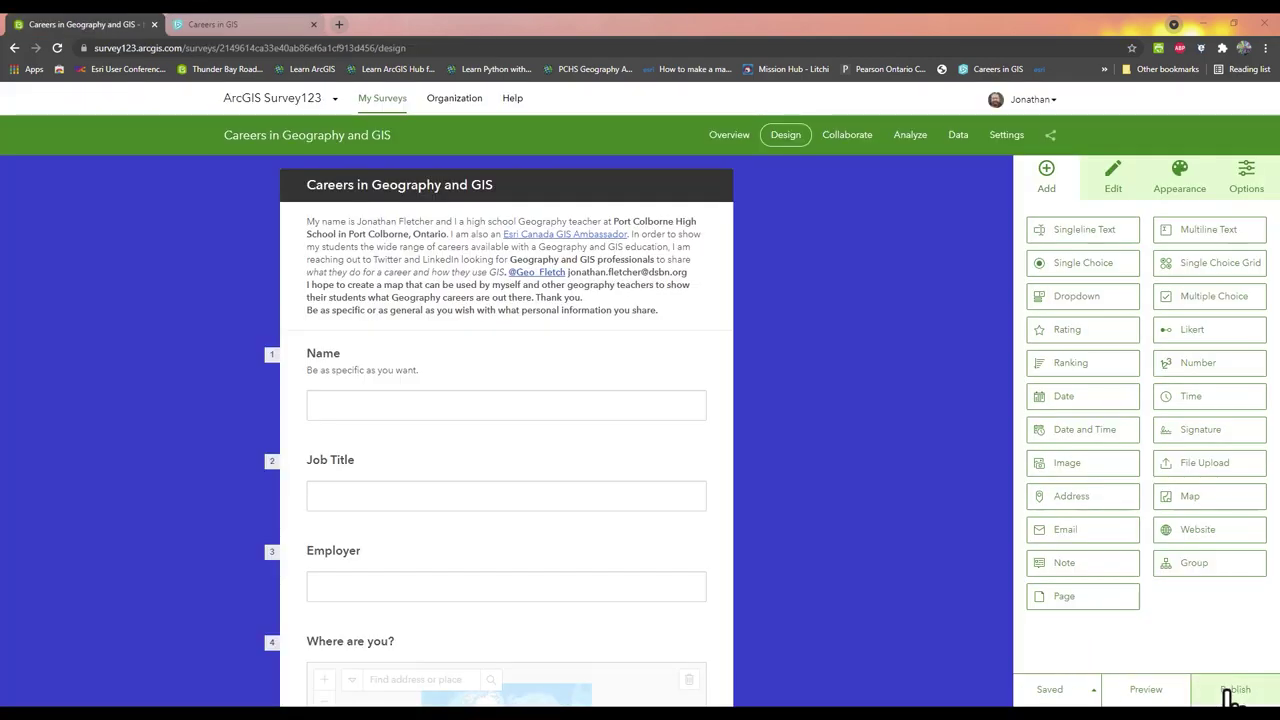
{"action": "left_click", "coordinate": [1228, 694]}
{"action": "left_click", "coordinate": [1160, 678]}
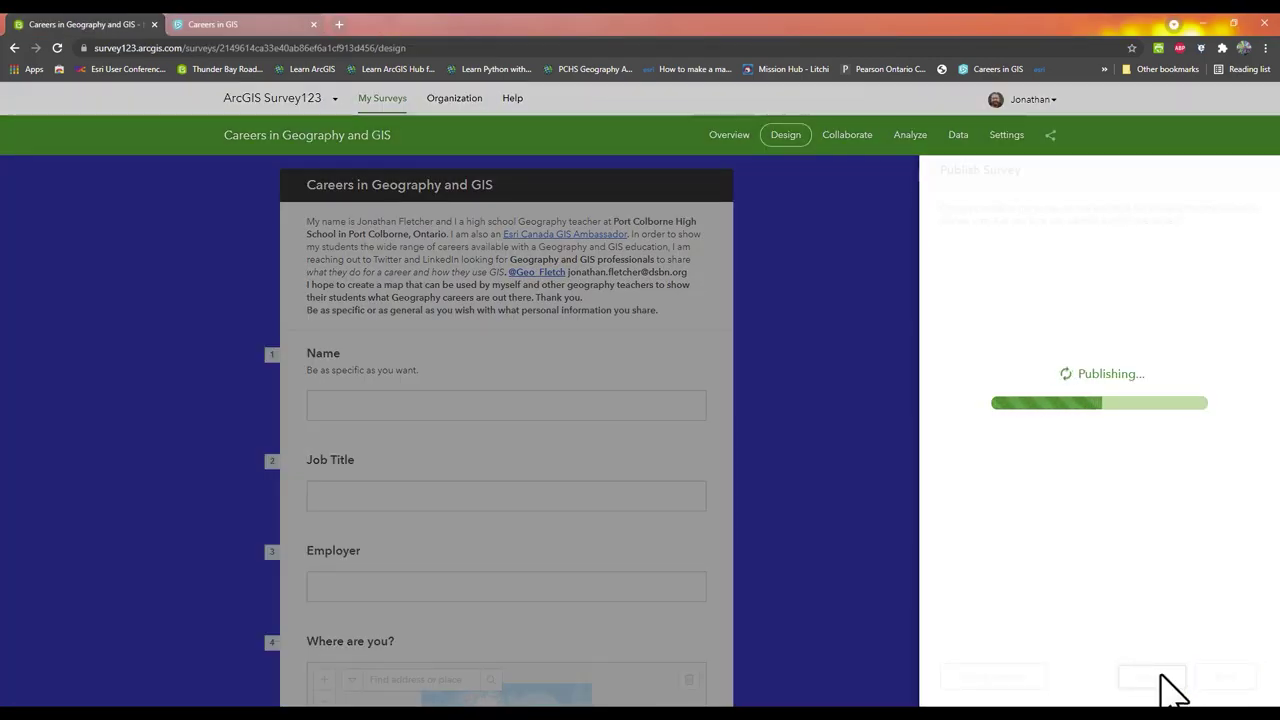
Step: Display the survey's share link and QR code, then add an empty row below the Hub intro text
{"action": "left_click", "coordinate": [845, 136]}
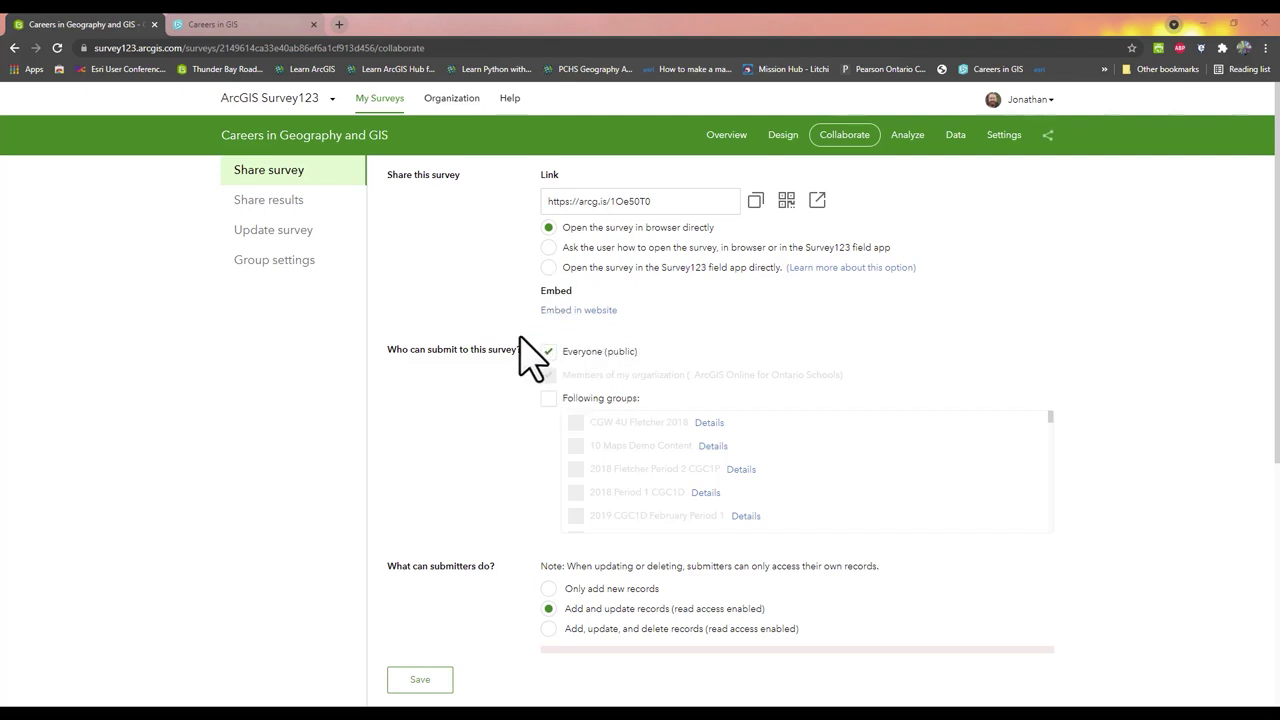
{"action": "scroll", "coordinate": [555, 390], "scroll_direction": "down", "scroll_amount": 2}
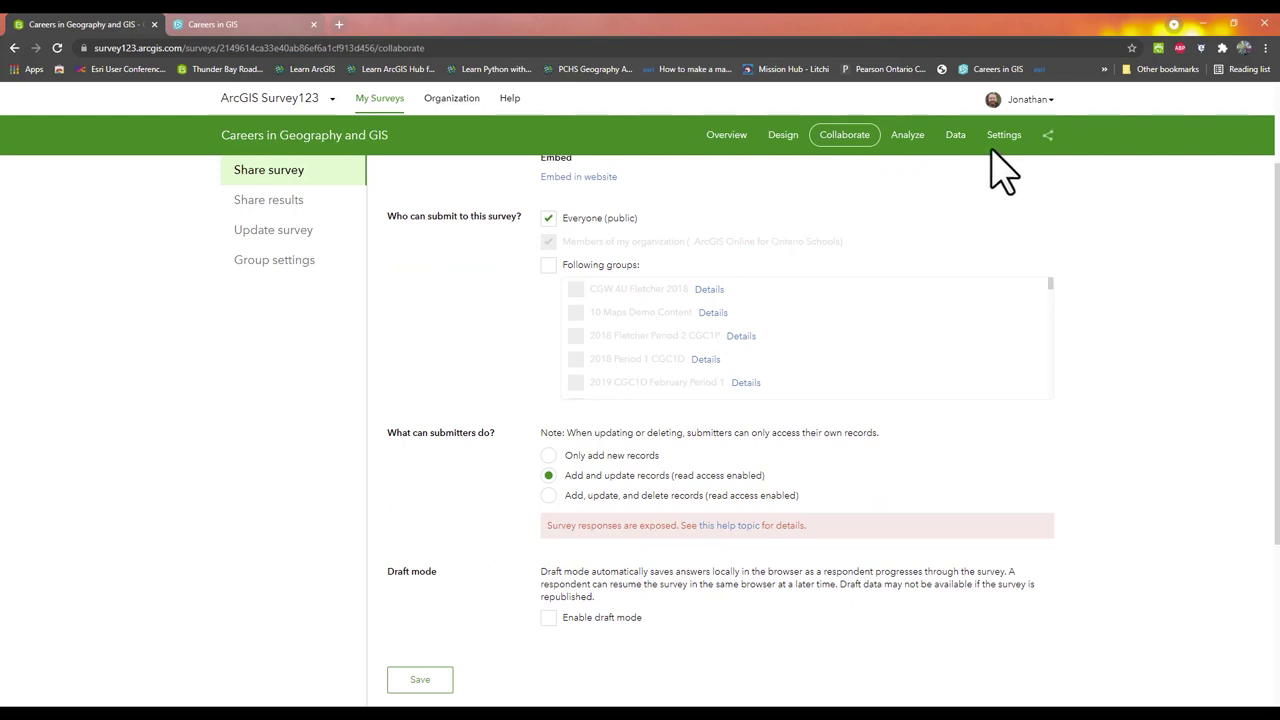
{"action": "left_click", "coordinate": [1047, 135]}
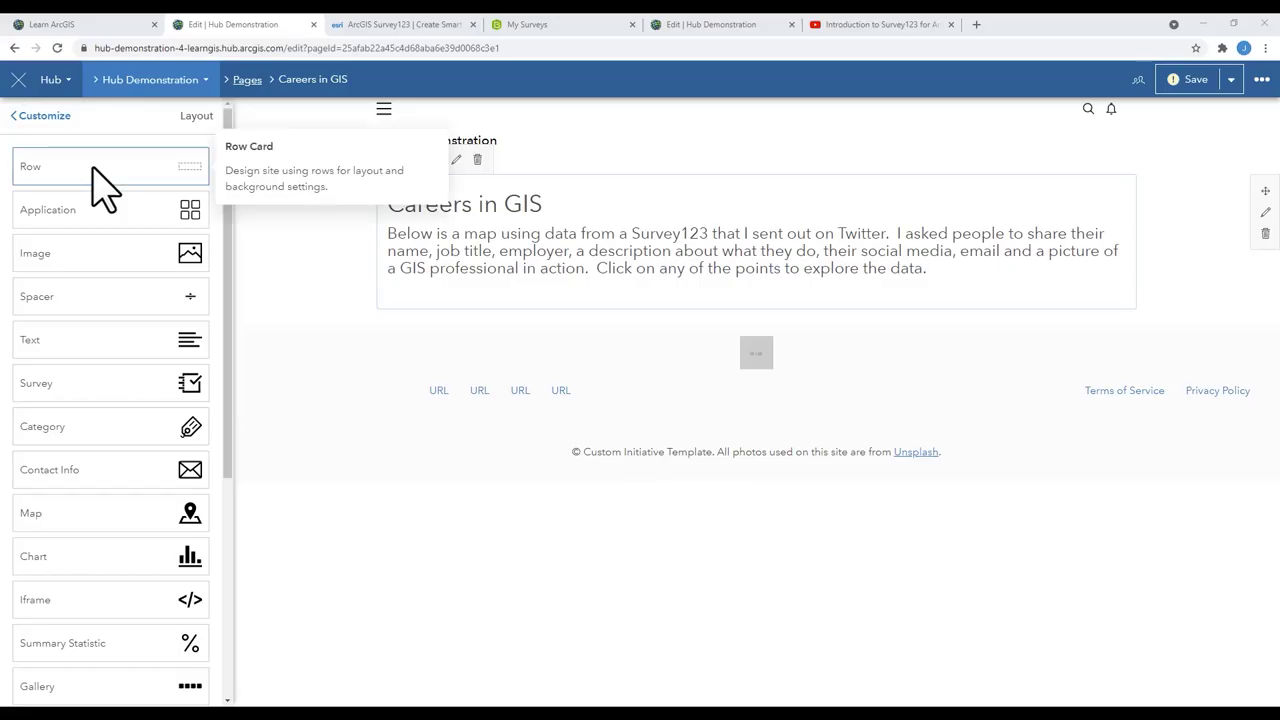
{"action": "left_click_drag", "start_coordinate": [92, 170], "coordinate": [754, 318]}
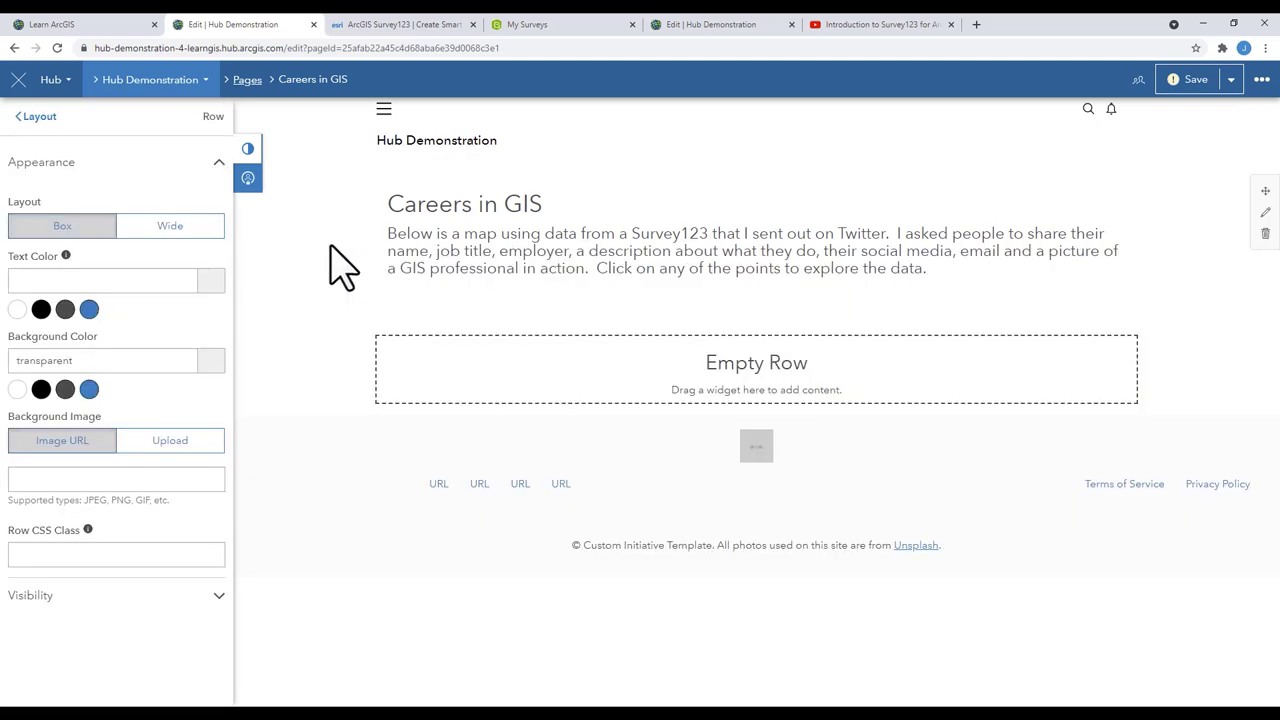
Step: Make the new row Wide and fill it with a survey card for the Careers in GIS survey
{"action": "left_click", "coordinate": [170, 228]}
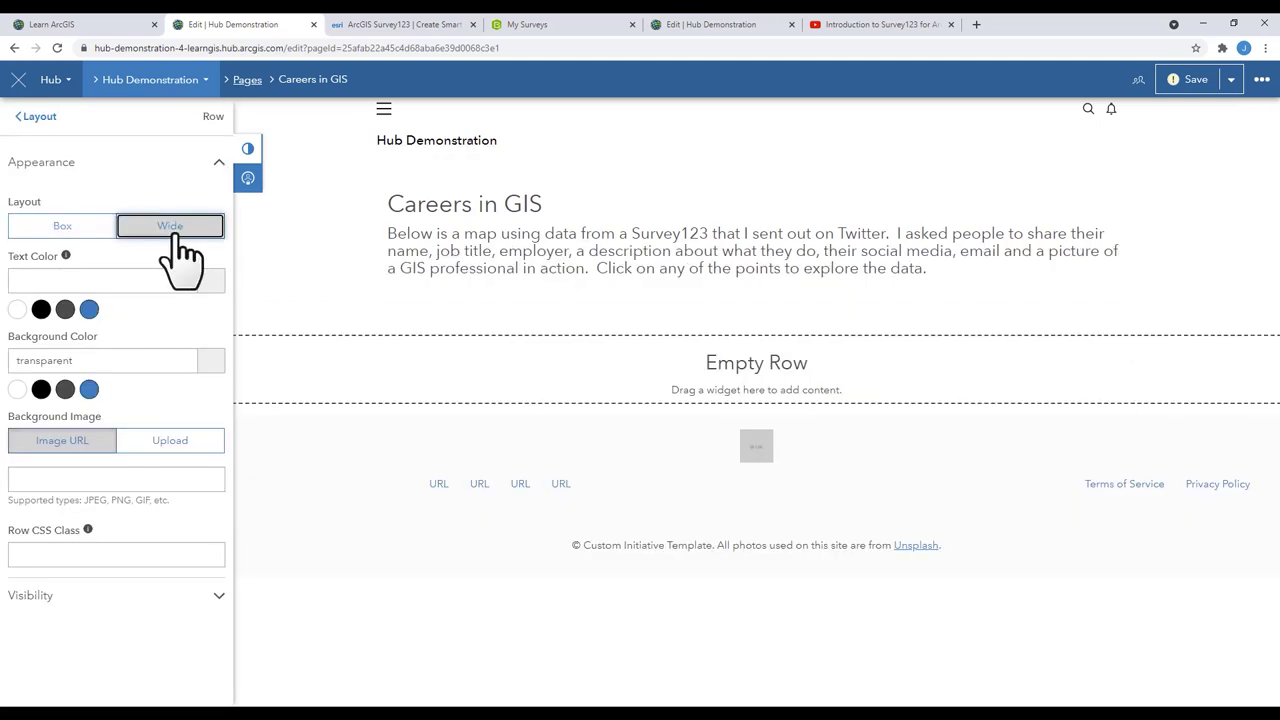
{"action": "left_click", "coordinate": [22, 120]}
{"action": "left_click_drag", "start_coordinate": [186, 386], "coordinate": [674, 354]}
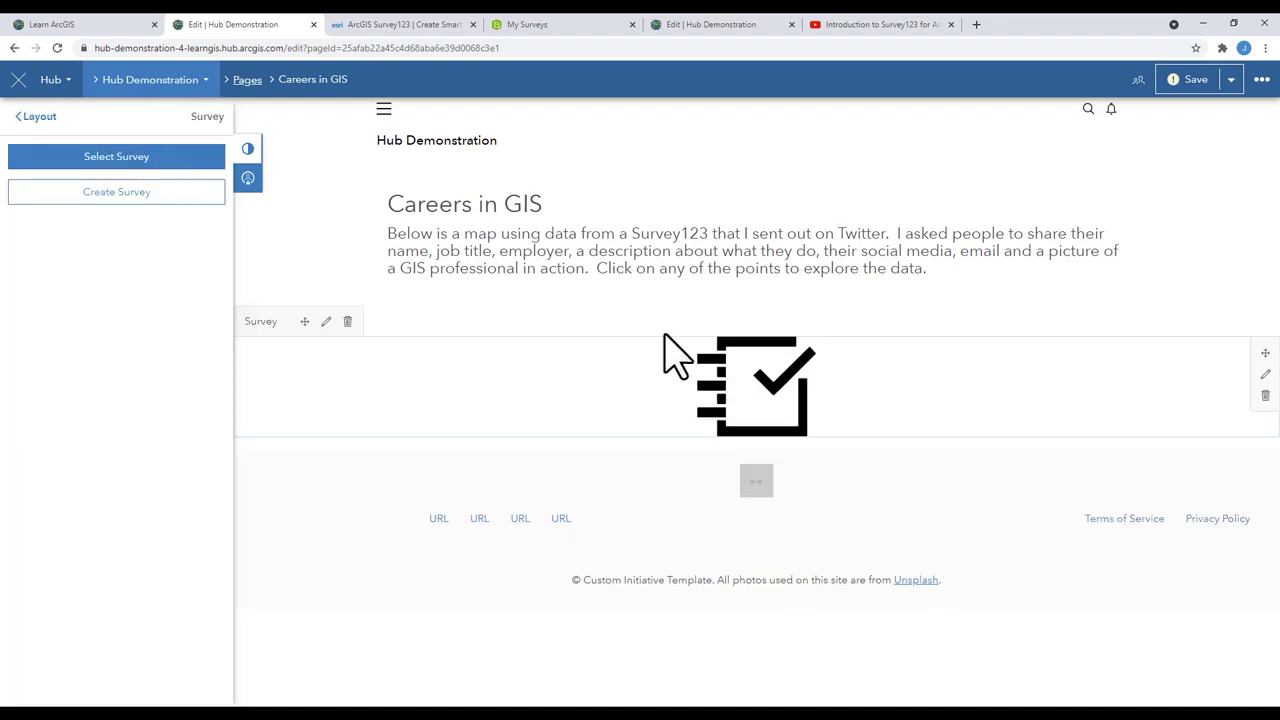
{"action": "left_click", "coordinate": [90, 158]}
{"action": "left_click", "coordinate": [366, 255]}
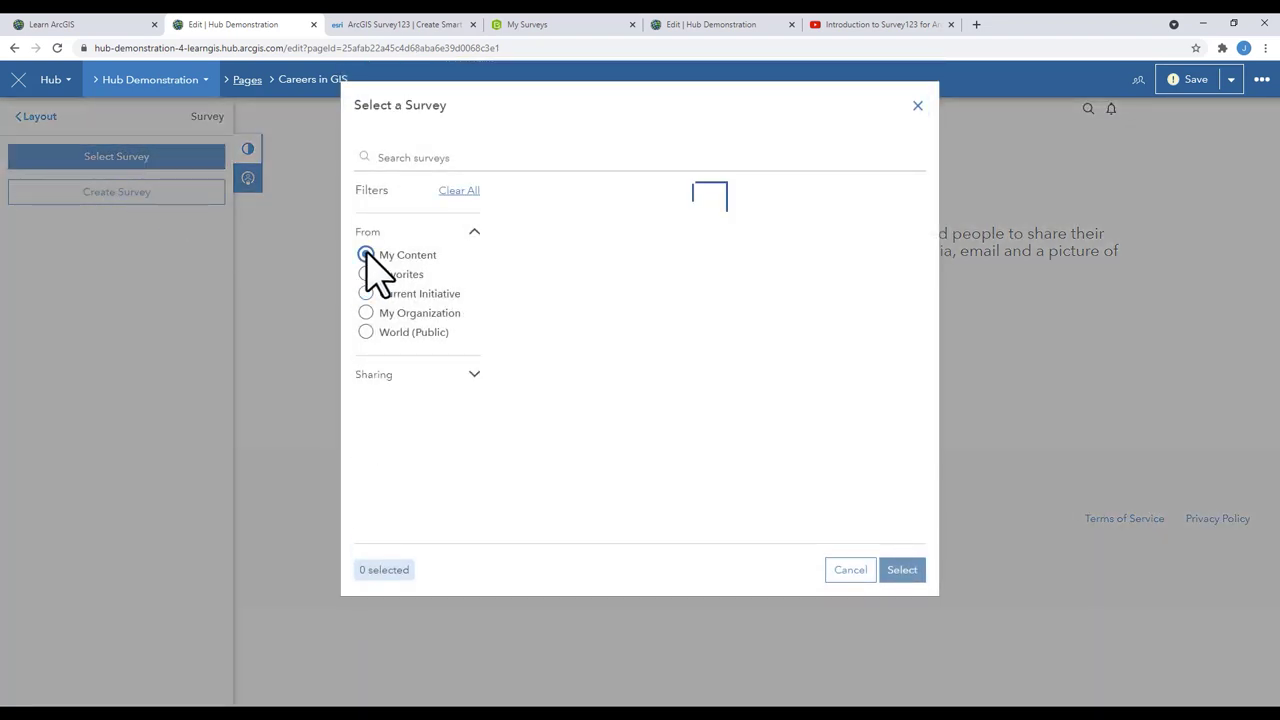
{"action": "left_click", "coordinate": [511, 198]}
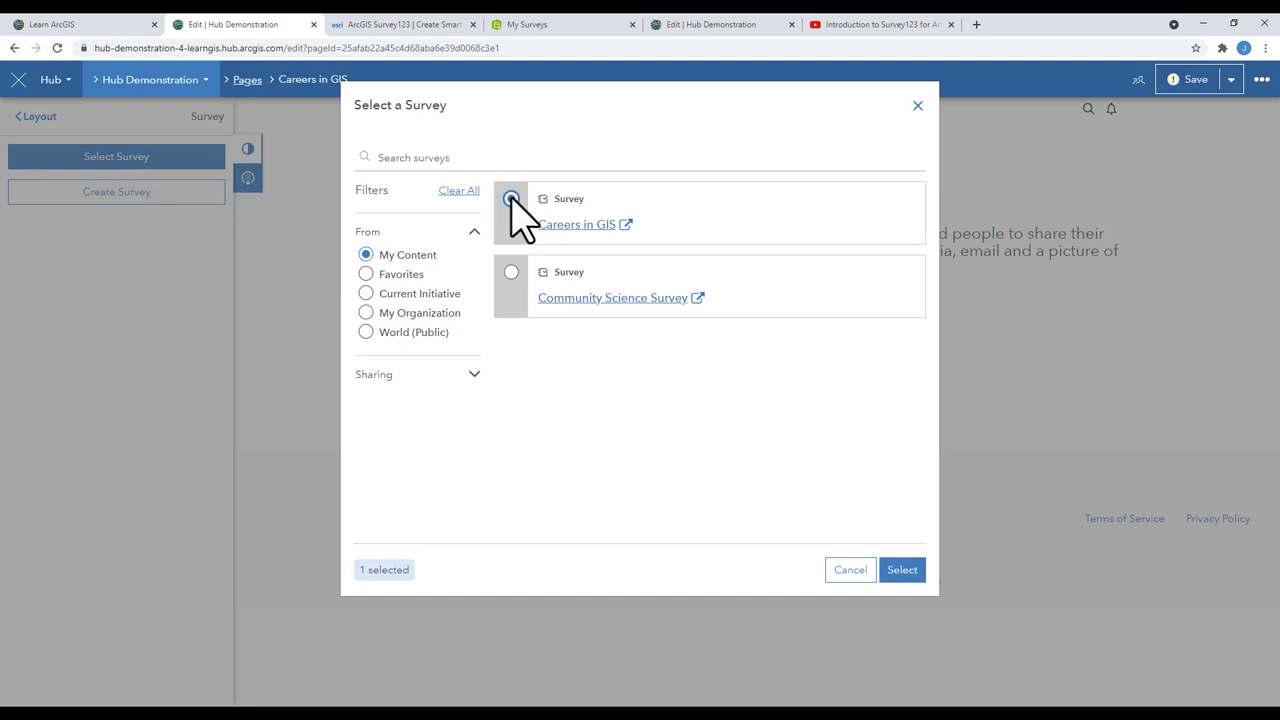
{"action": "left_click", "coordinate": [895, 570]}
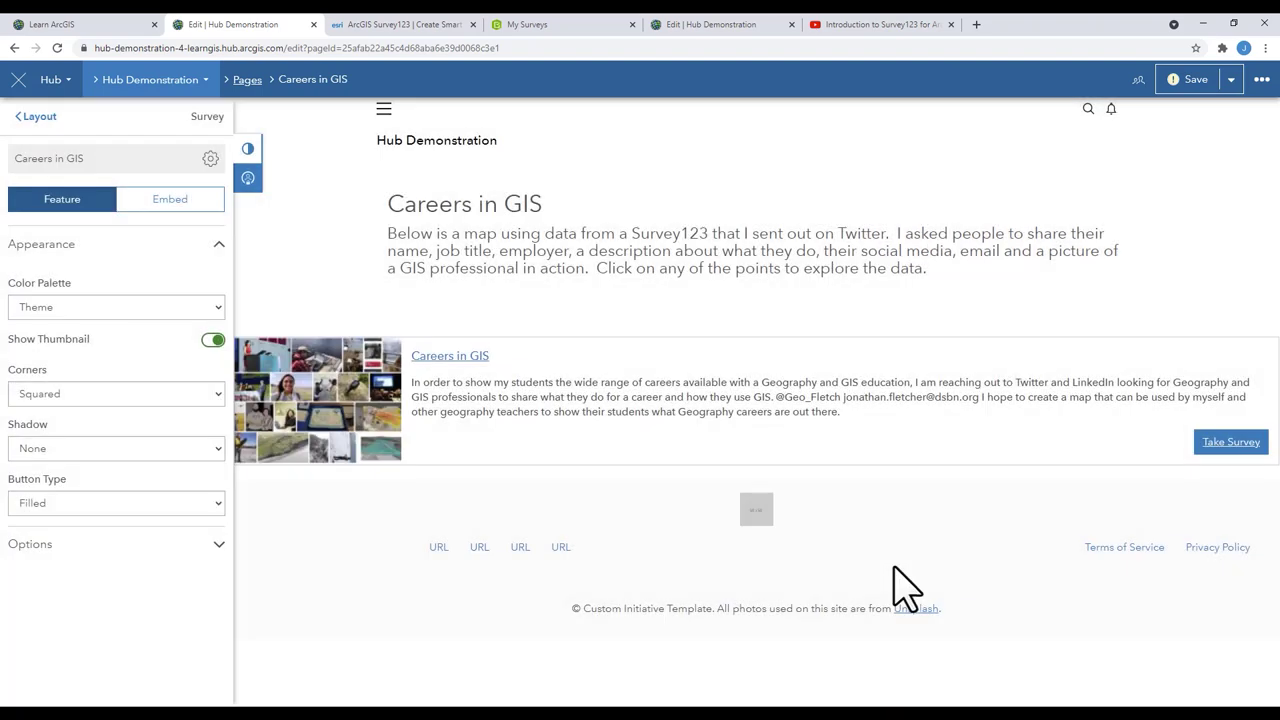
Step: Add a map card beside the survey card showing the Careers in GIS web map from My Content
{"action": "left_click", "coordinate": [321, 84]}
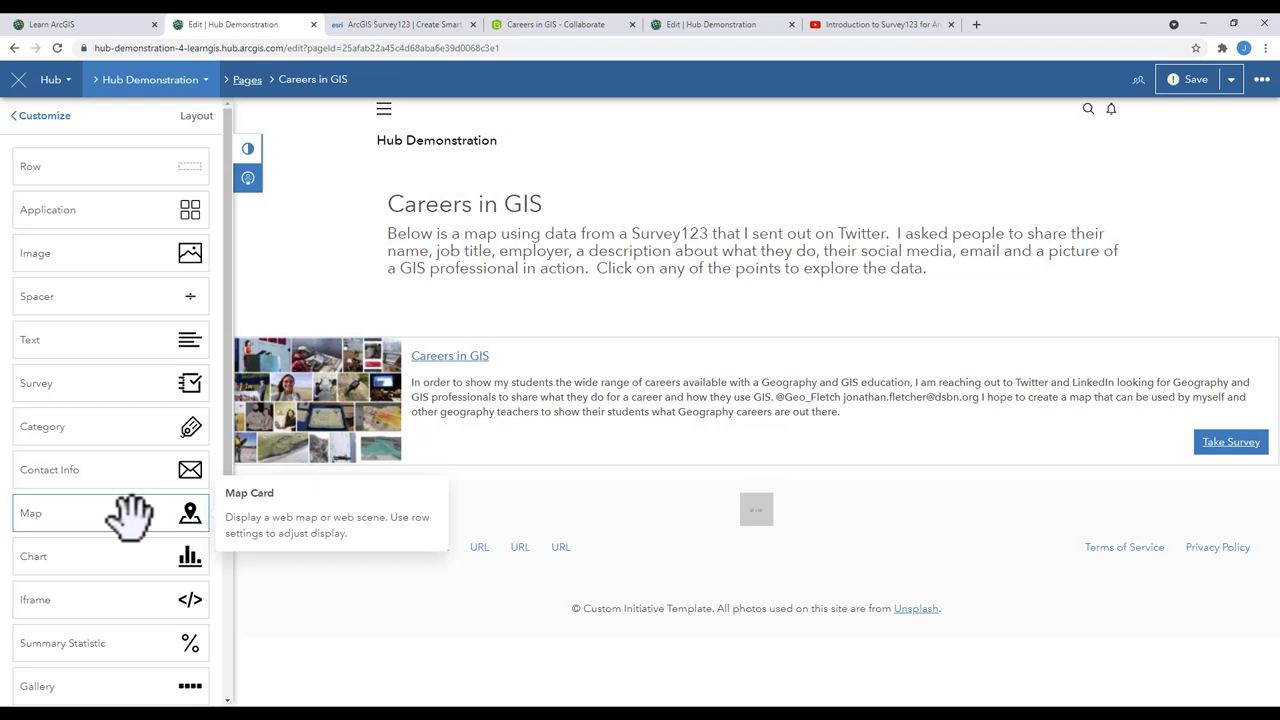
{"action": "left_click_drag", "start_coordinate": [131, 514], "coordinate": [1268, 425]}
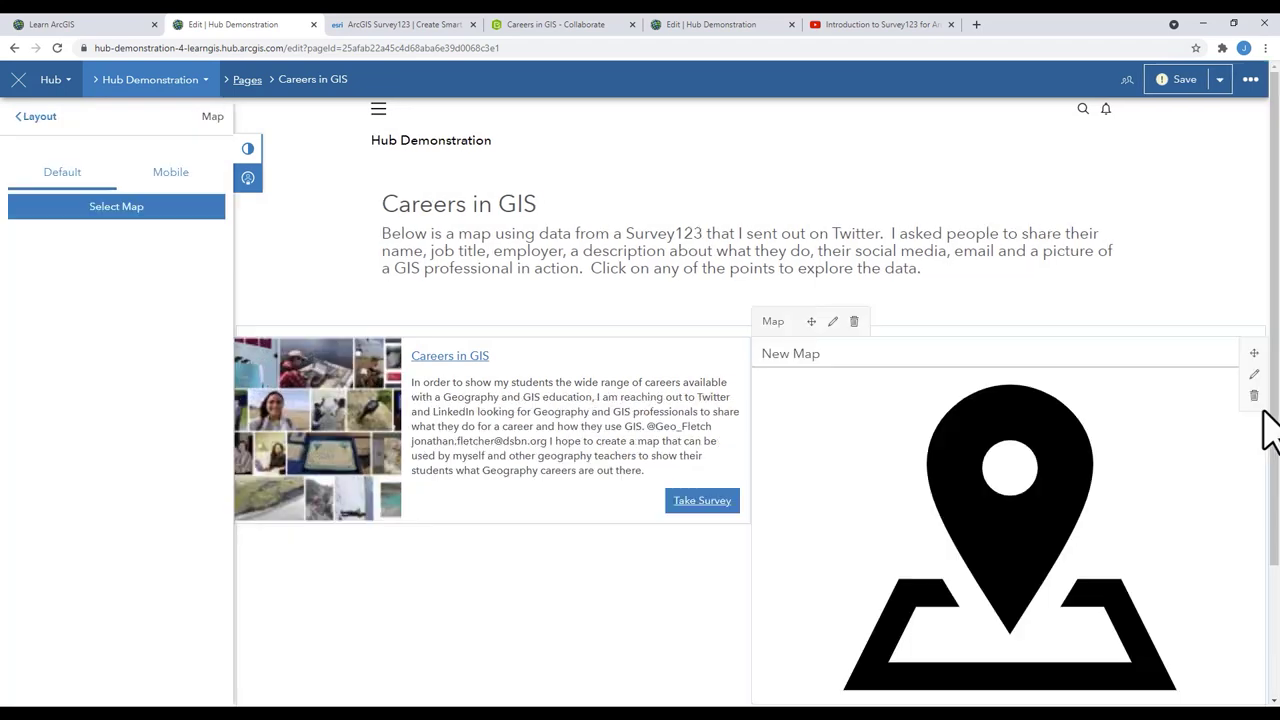
{"action": "left_click", "coordinate": [125, 207]}
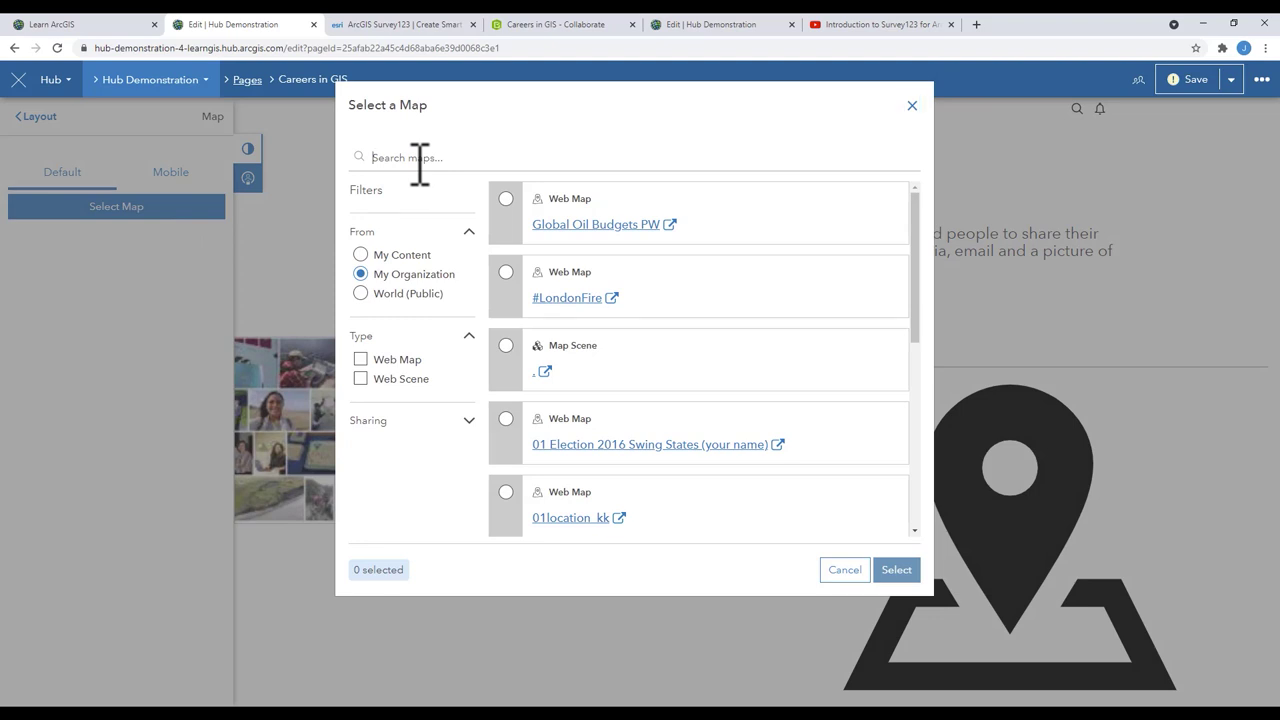
{"action": "left_click", "coordinate": [381, 258]}
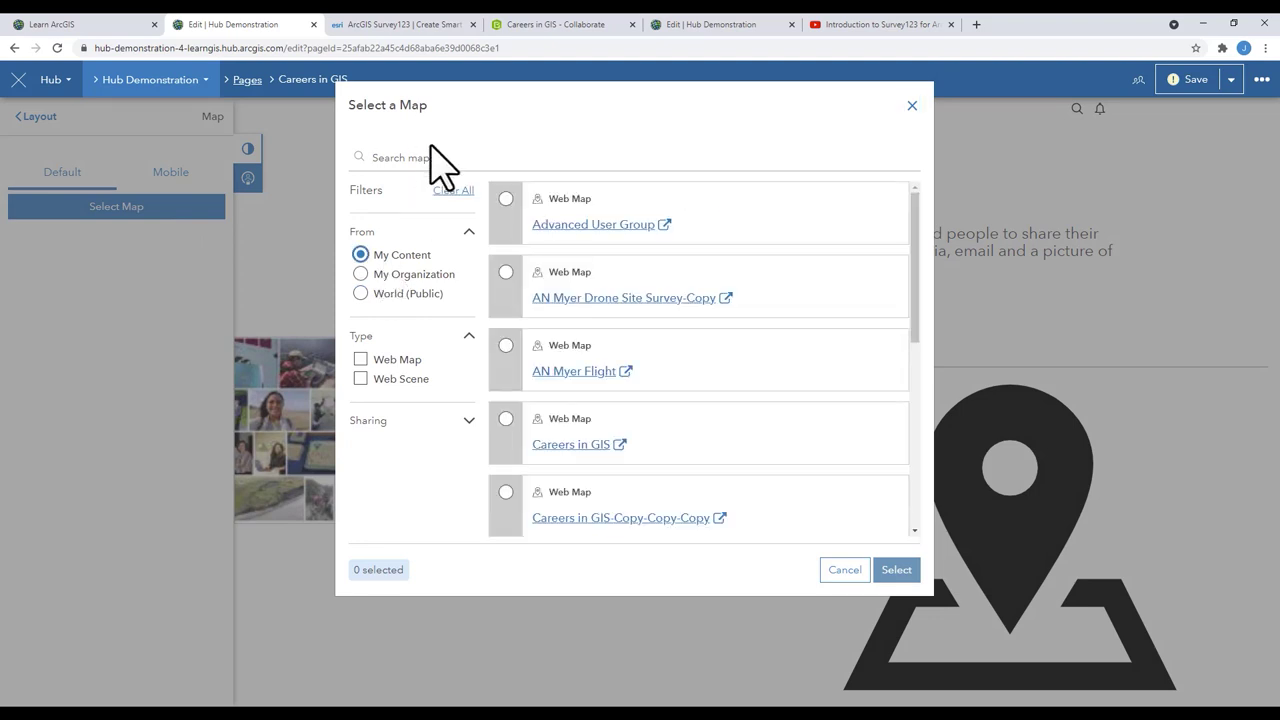
{"action": "left_click", "coordinate": [506, 419]}
{"action": "left_click", "coordinate": [886, 578]}
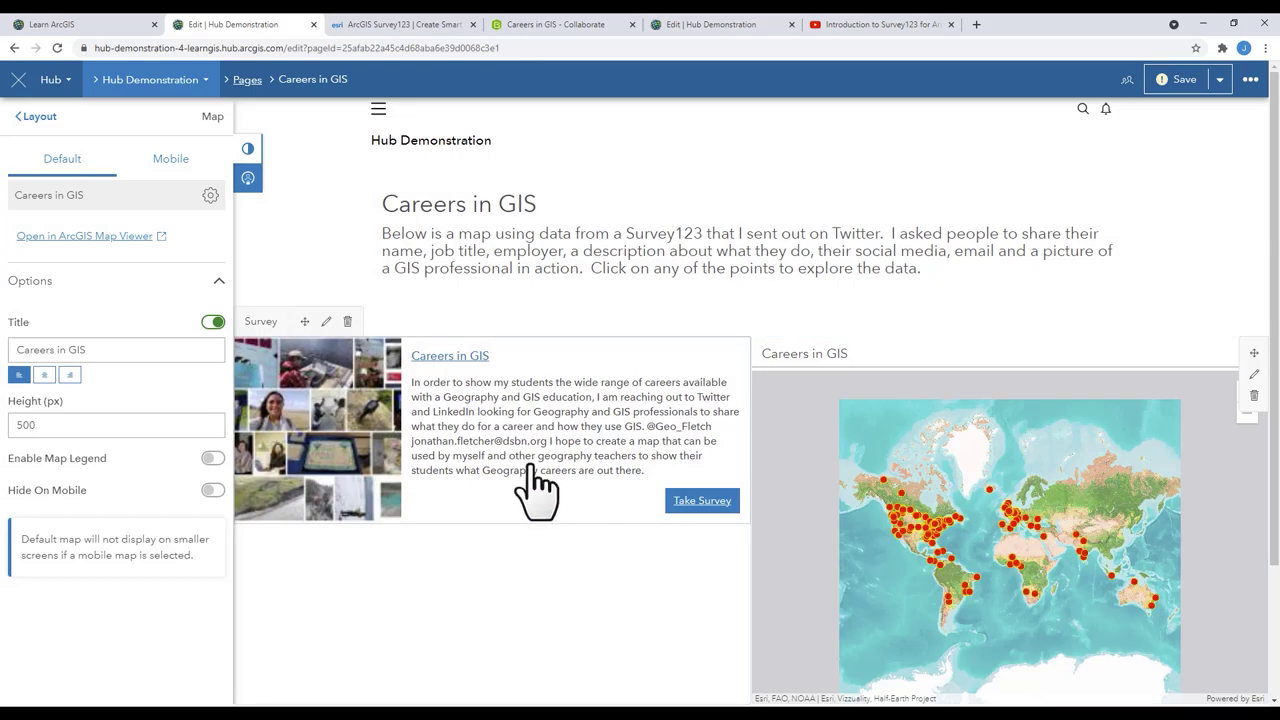
Step: Find the Careers in GIS web map in My Content and share it with Everyone (public)
{"action": "left_click", "coordinate": [50, 24]}
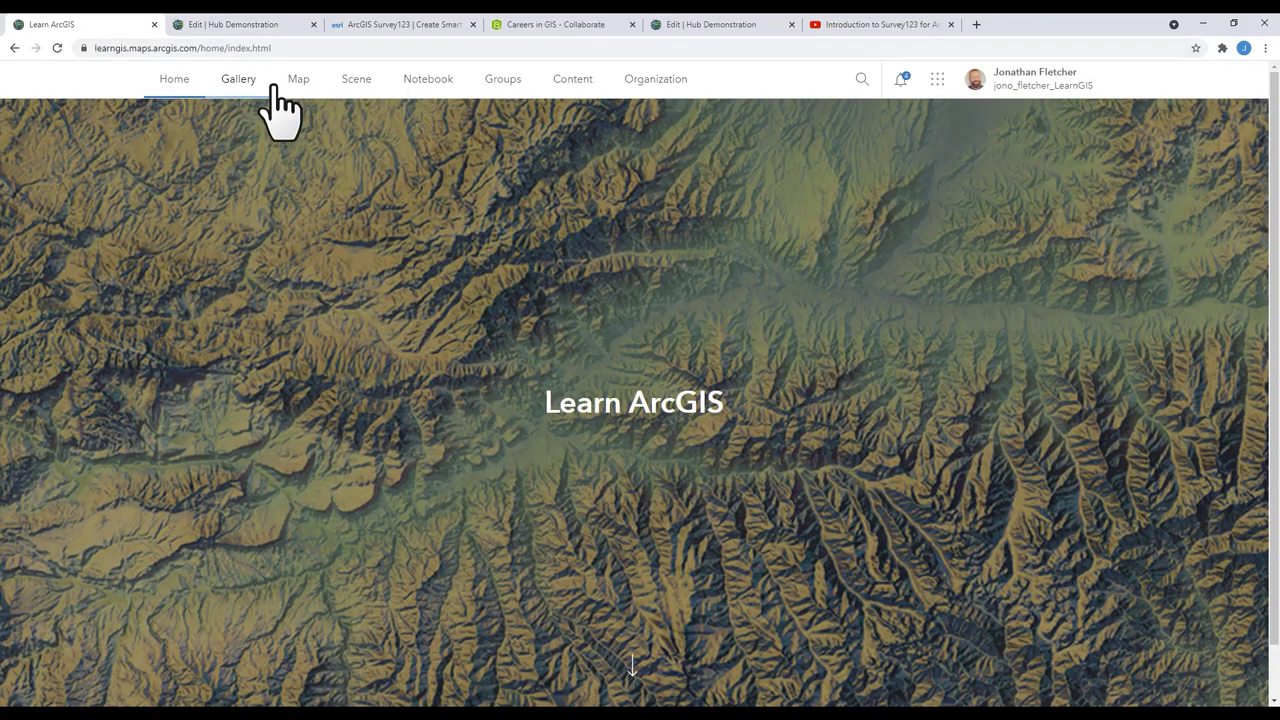
{"action": "left_click", "coordinate": [577, 80]}
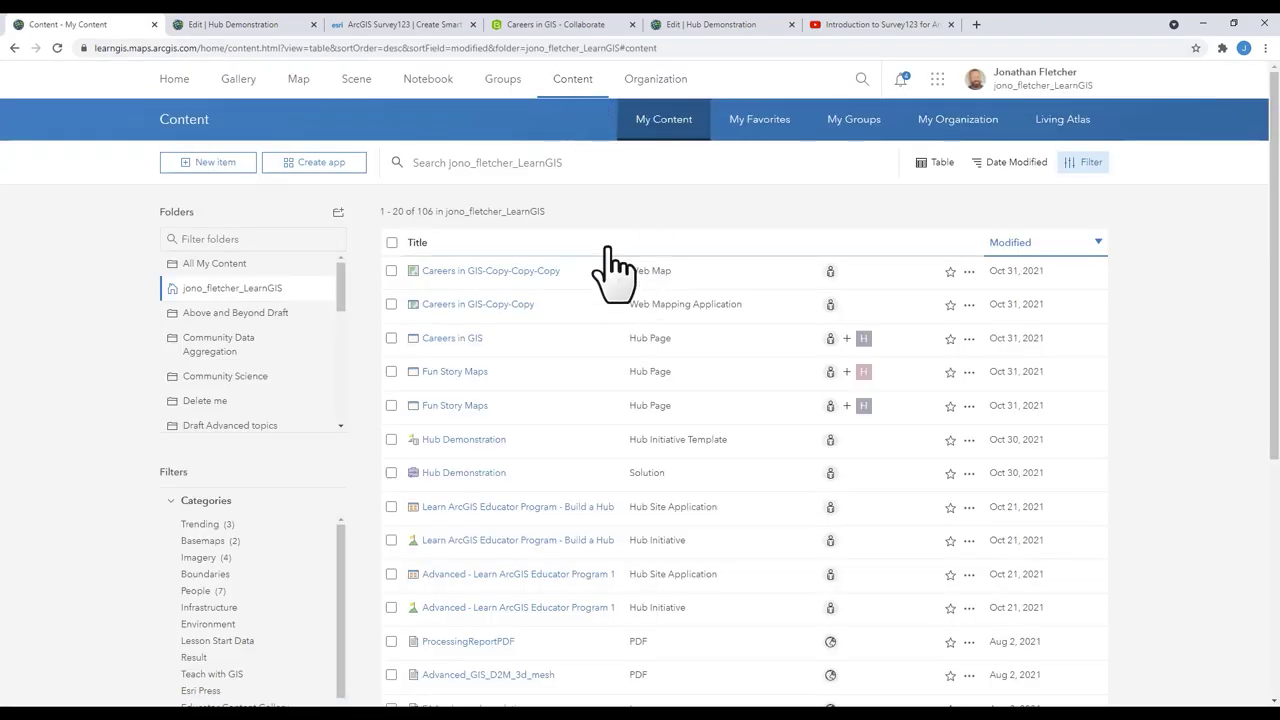
{"action": "left_click", "coordinate": [572, 174]}
{"action": "type", "text": "CAreers"}
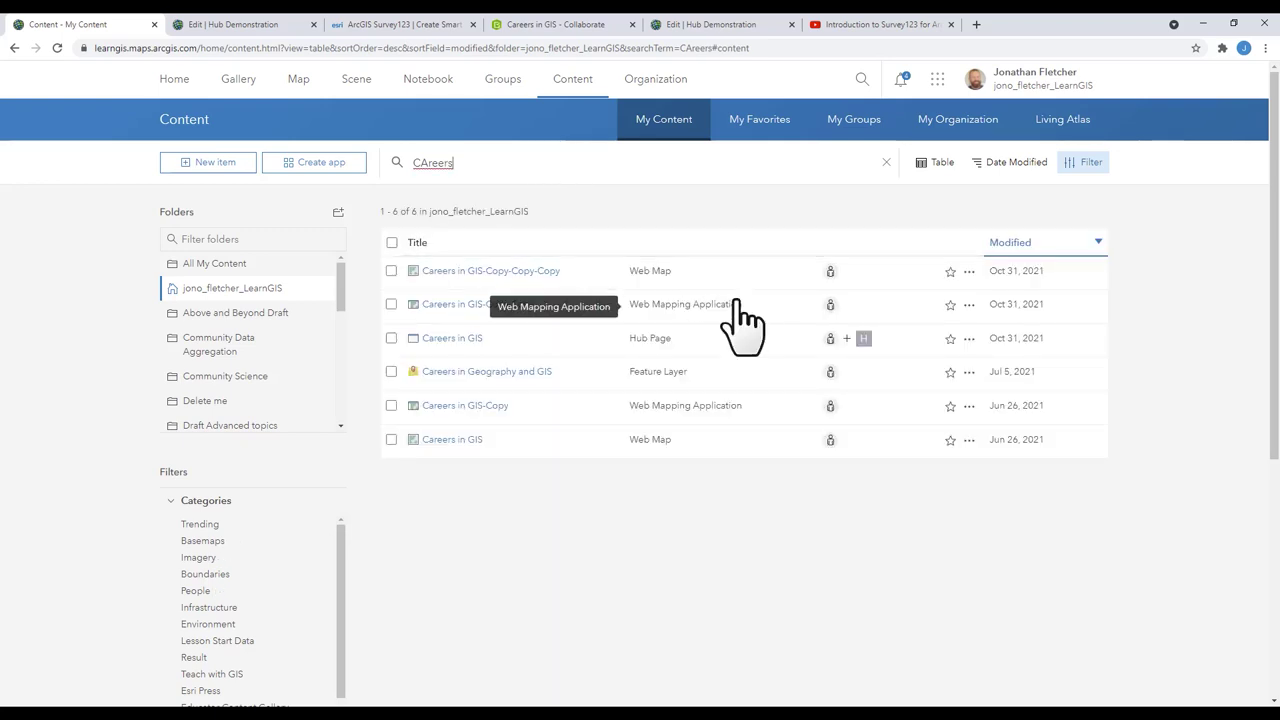
{"action": "left_click", "coordinate": [829, 442]}
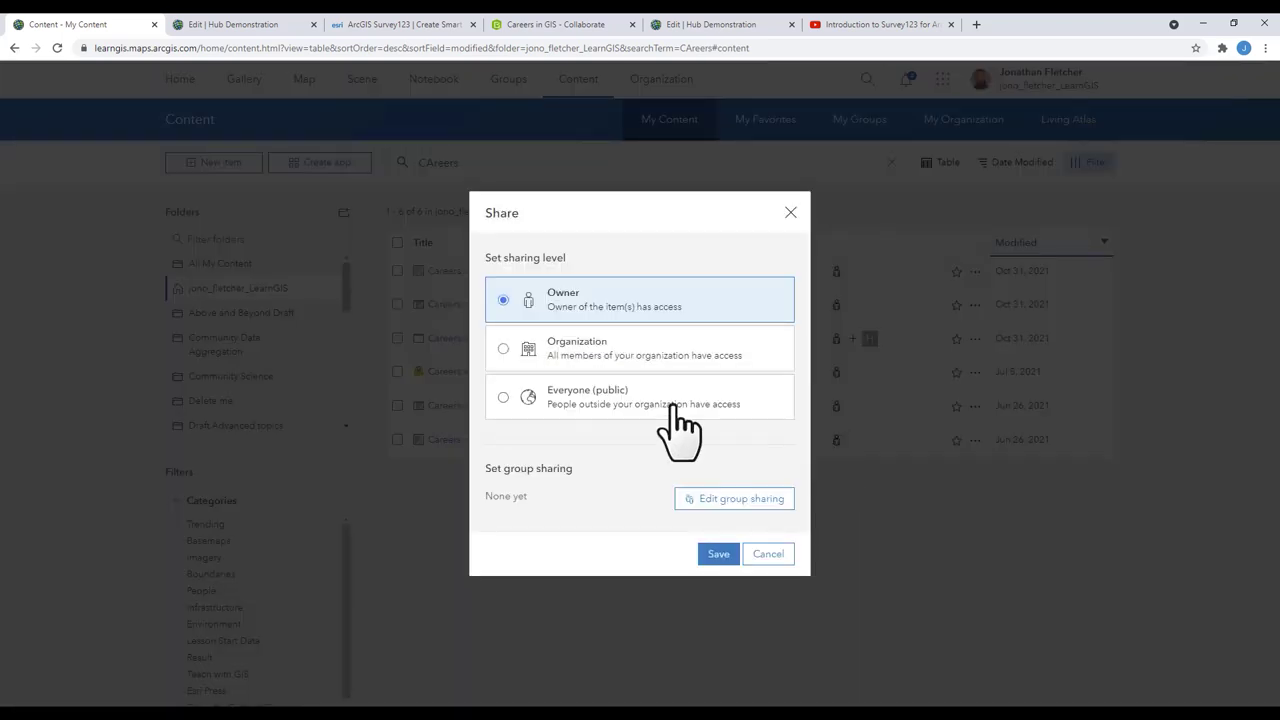
{"action": "left_click", "coordinate": [503, 397]}
{"action": "left_click", "coordinate": [716, 556]}
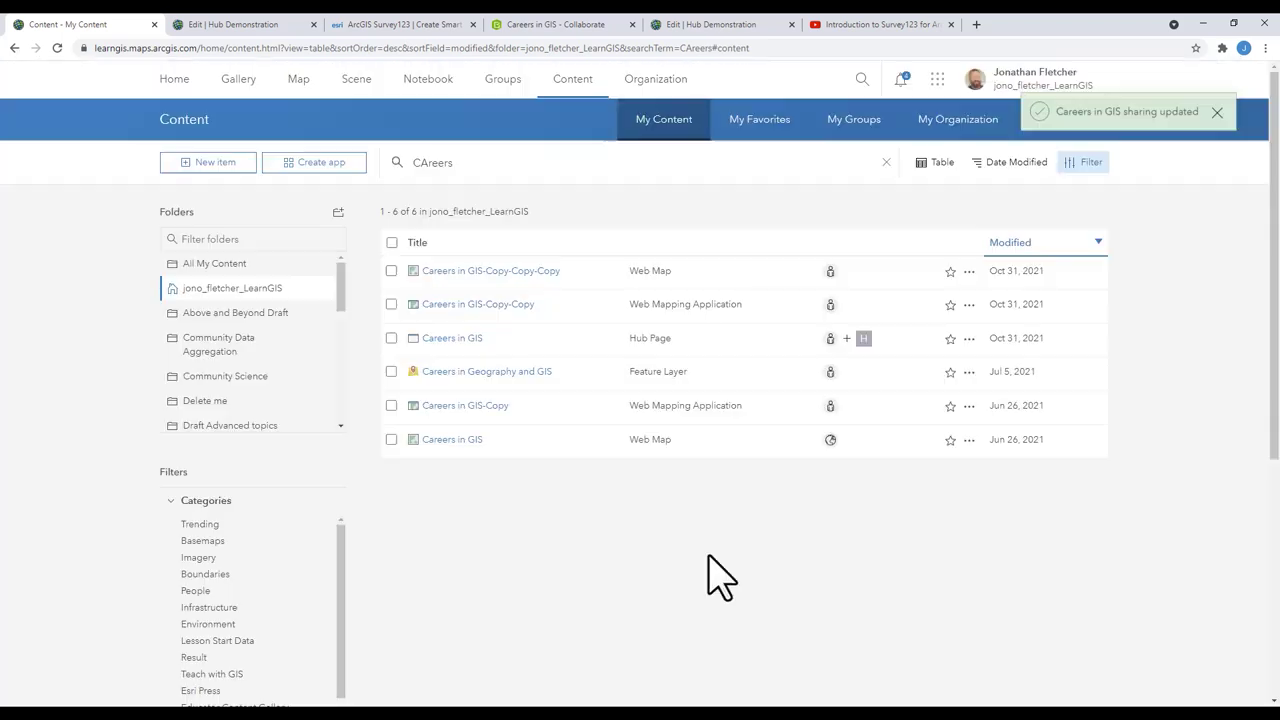
Step: Save the Careers in GIS page, preview the unpublished draft, then return to the editor
{"action": "left_click", "coordinate": [250, 24]}
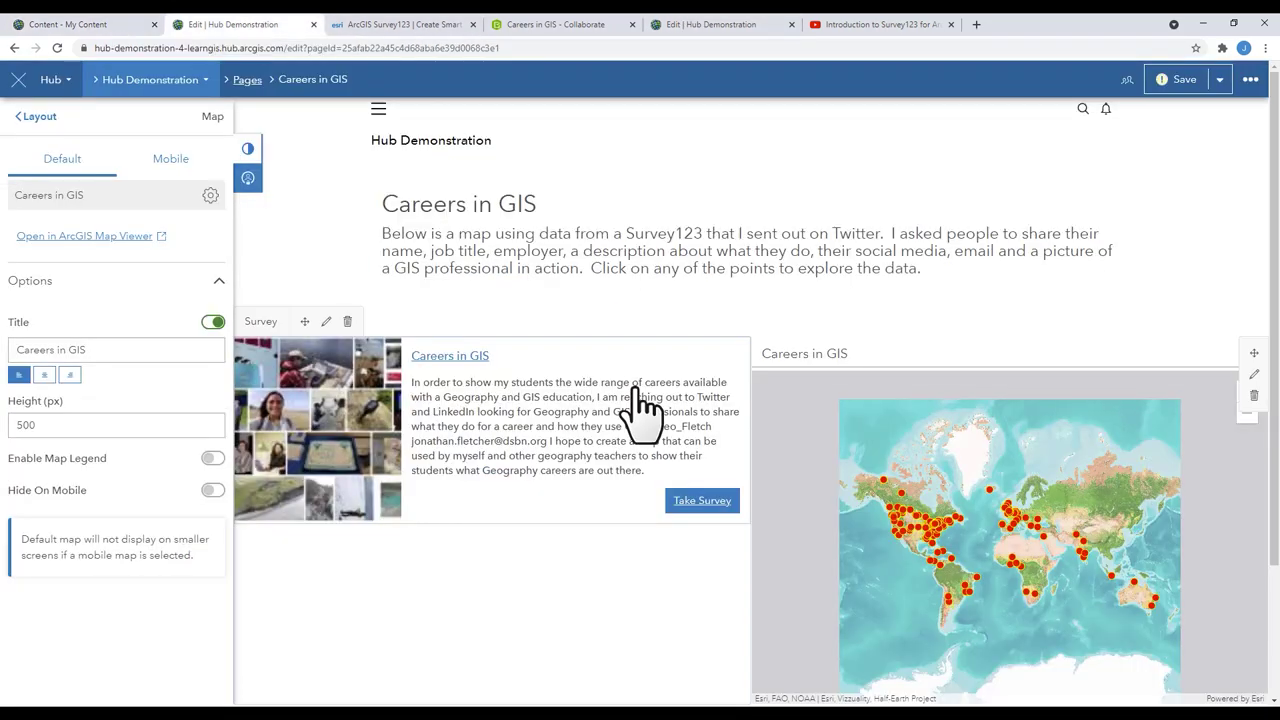
{"action": "left_click", "coordinate": [1165, 80]}
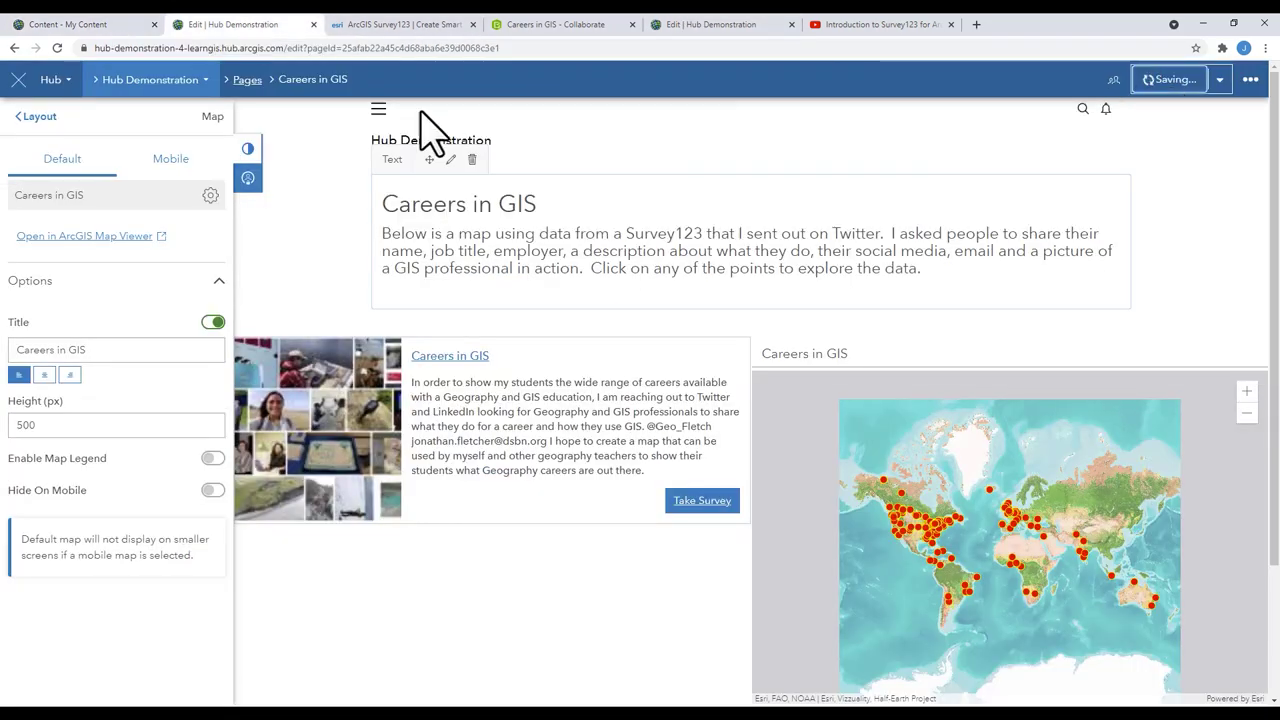
{"action": "left_click", "coordinate": [1219, 80]}
{"action": "left_click", "coordinate": [1100, 130]}
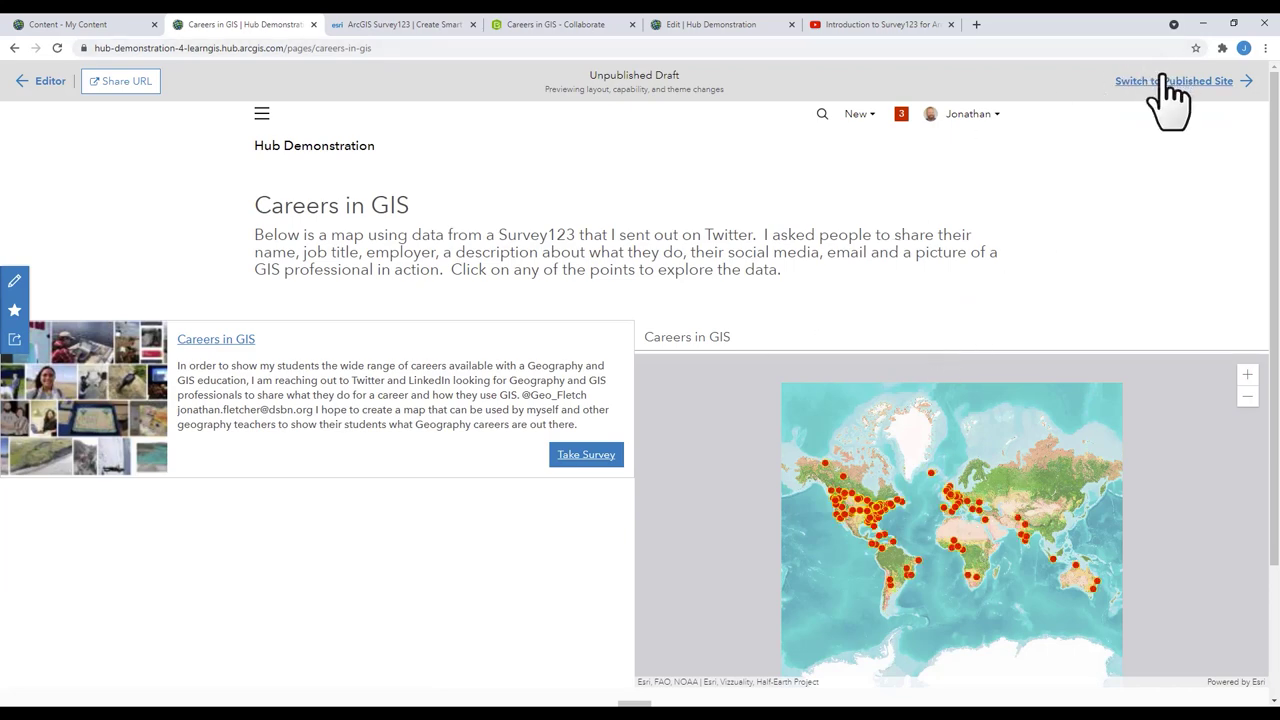
{"action": "left_click", "coordinate": [42, 81]}
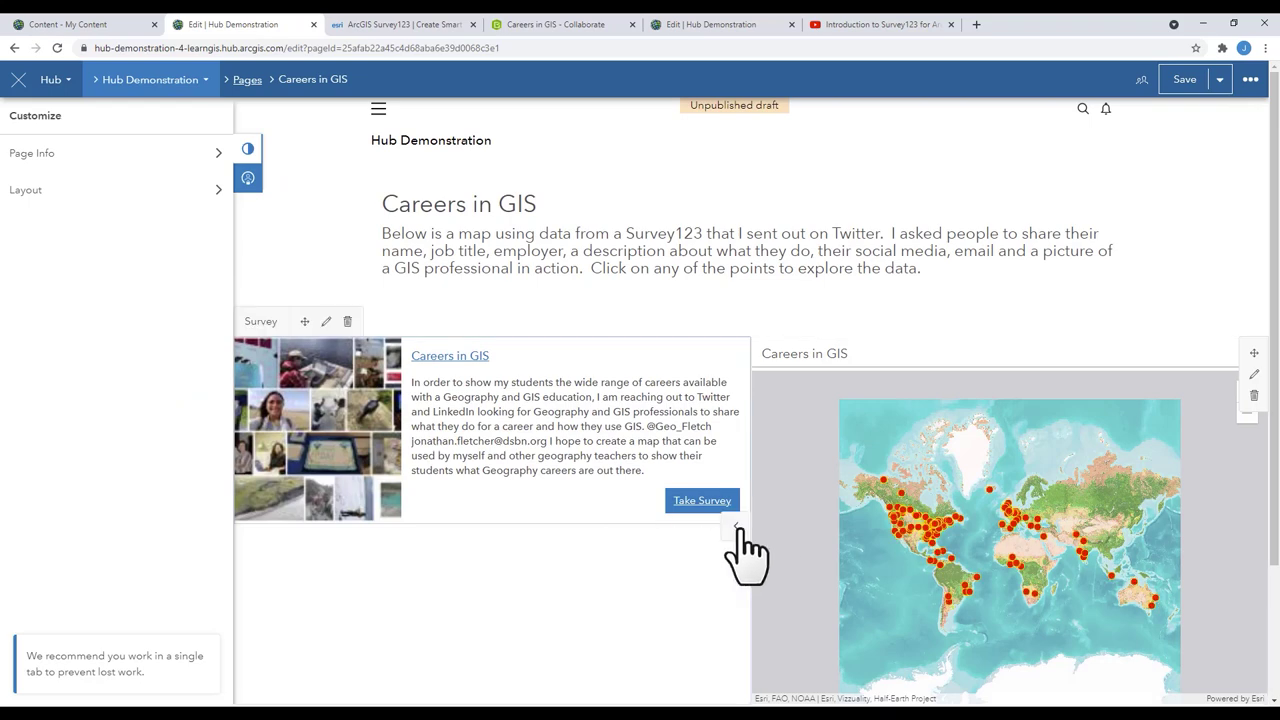
Step: Narrow the survey card to widen the map, and place an Iframe card right of the map
{"action": "left_click_drag", "start_coordinate": [748, 551], "coordinate": [634, 537]}
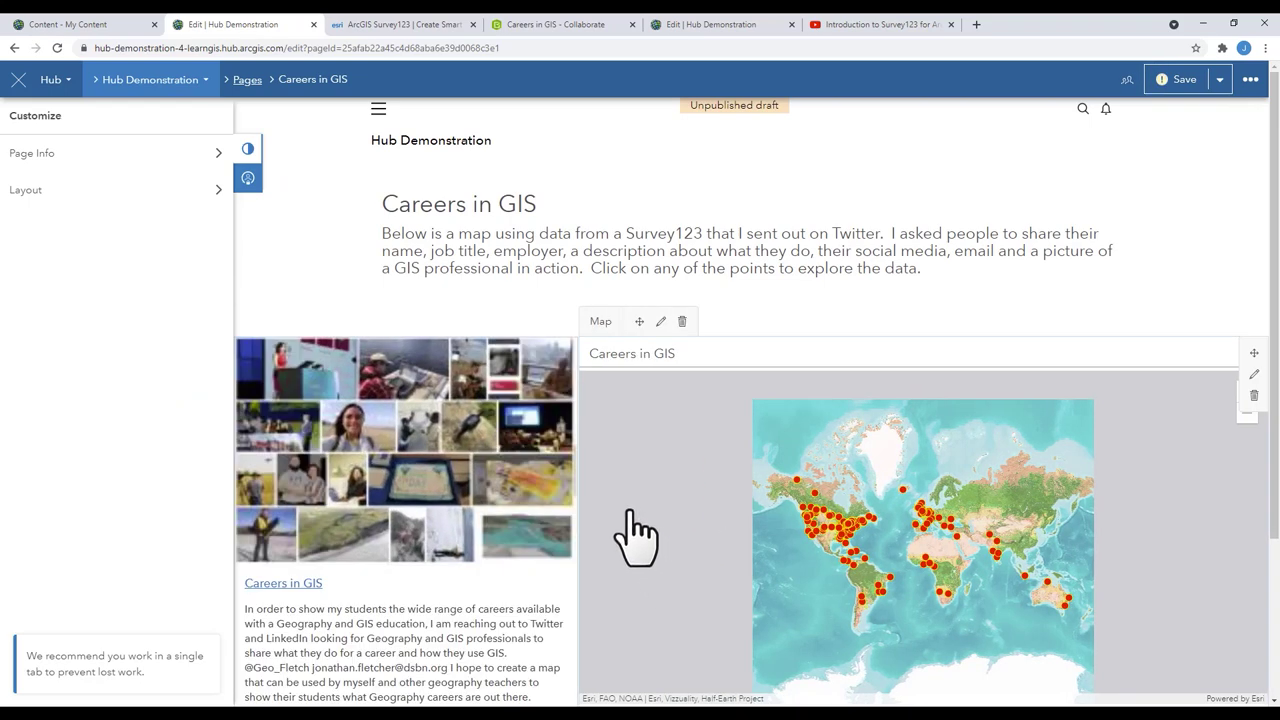
{"action": "left_click", "coordinate": [27, 190]}
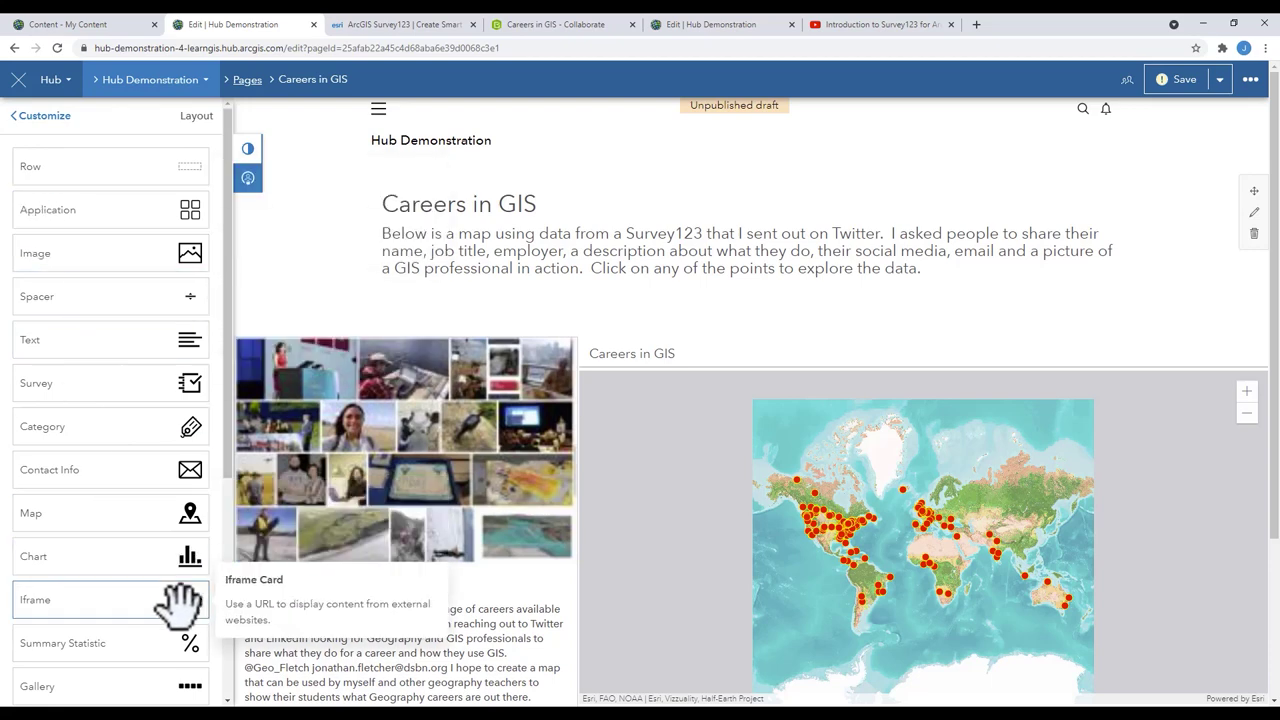
{"action": "left_click_drag", "start_coordinate": [177, 603], "coordinate": [1252, 566]}
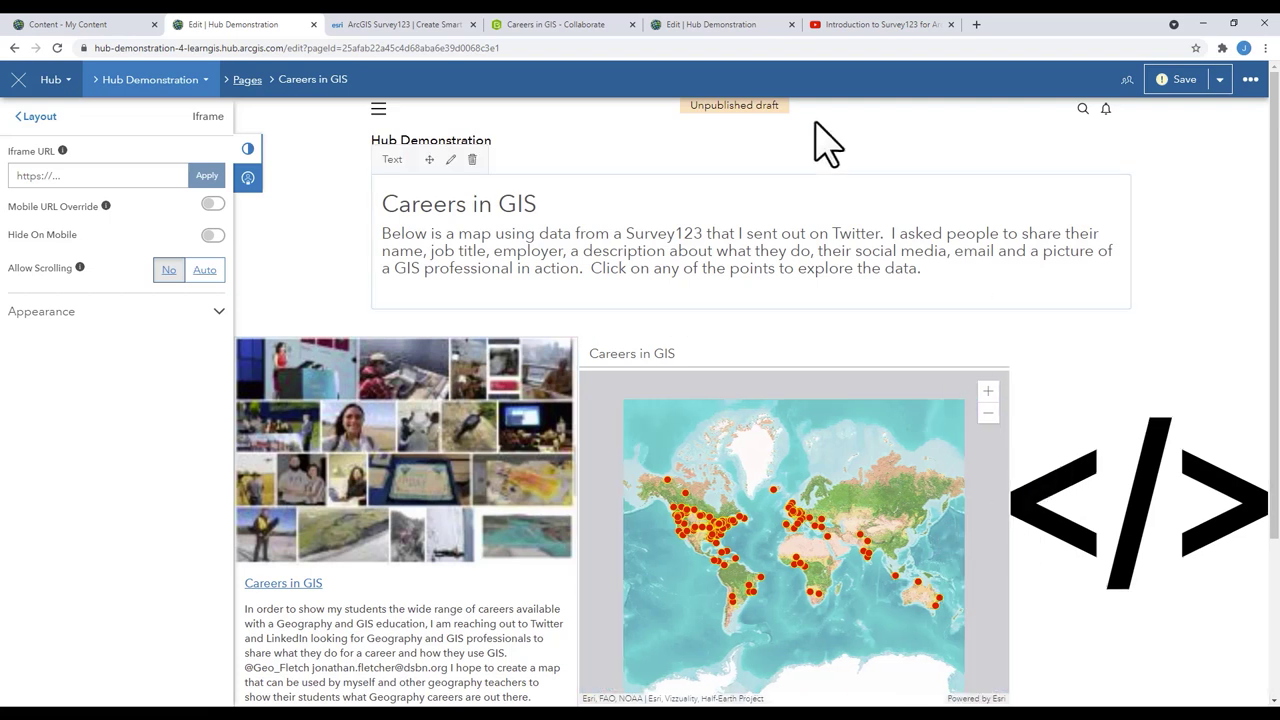
{"action": "left_click", "coordinate": [562, 24]}
{"action": "left_click", "coordinate": [1048, 116]}
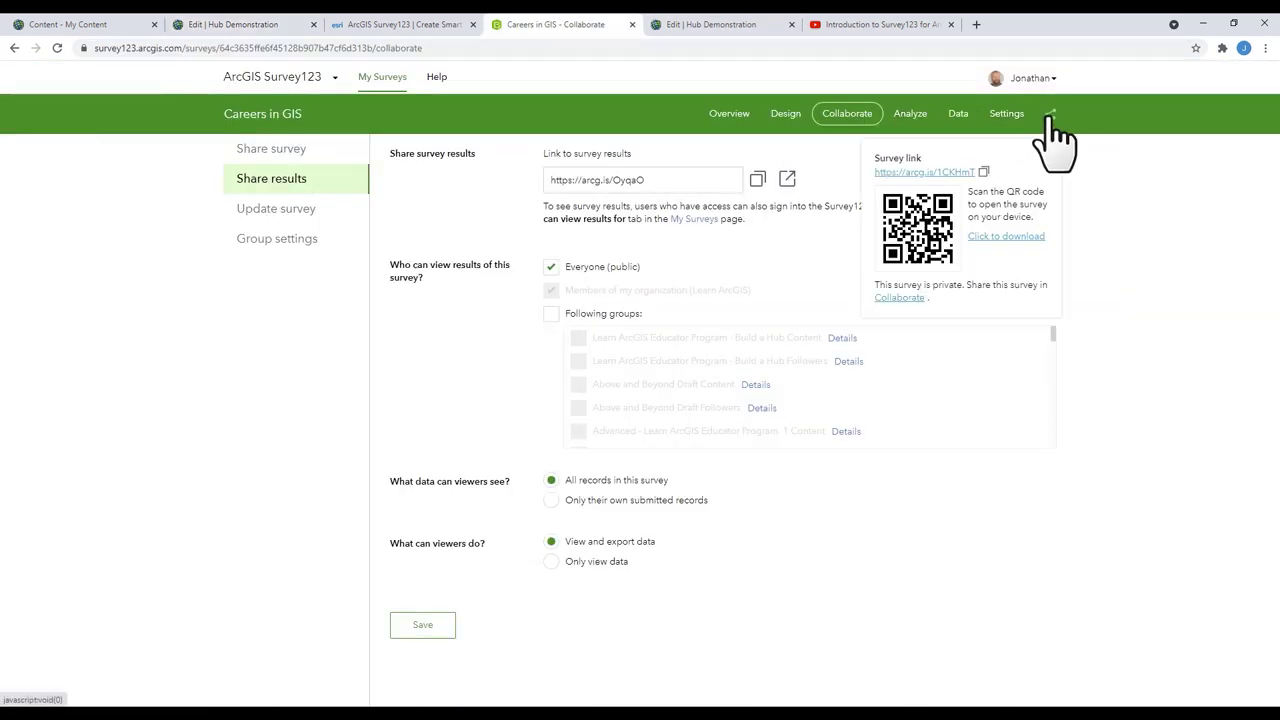
{"action": "left_click", "coordinate": [280, 28]}
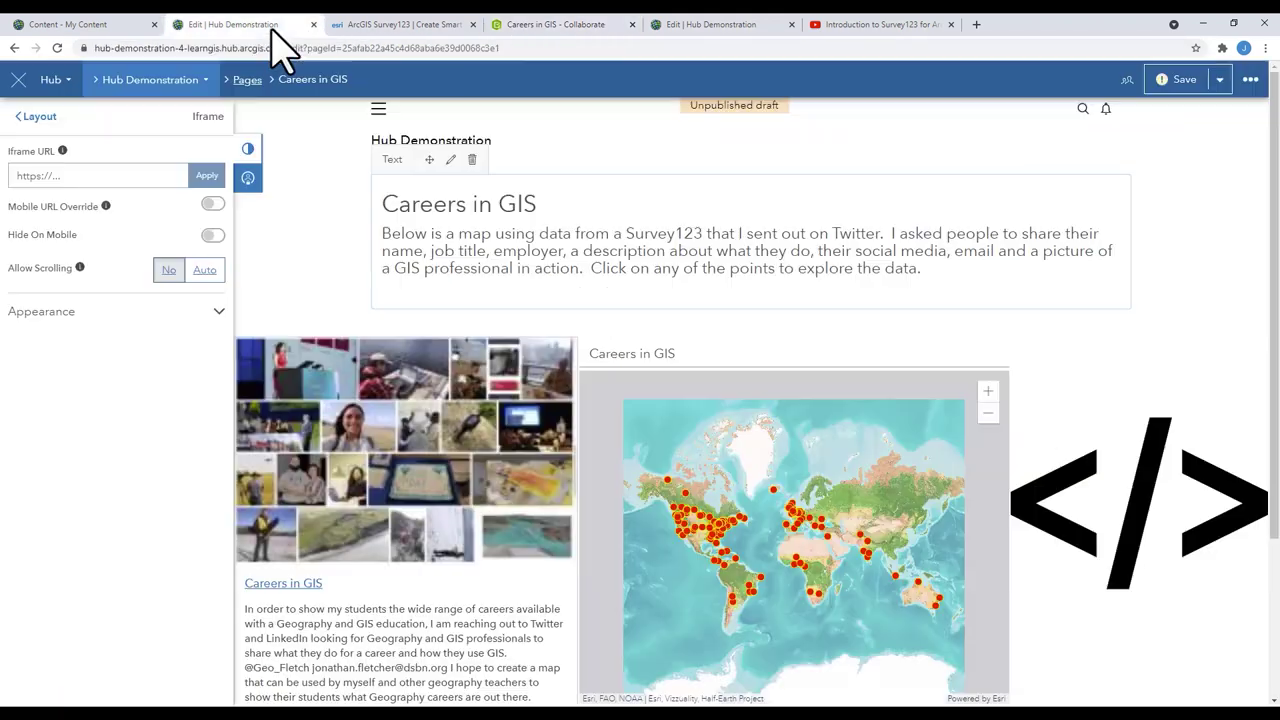
{"action": "left_click", "coordinate": [91, 172]}
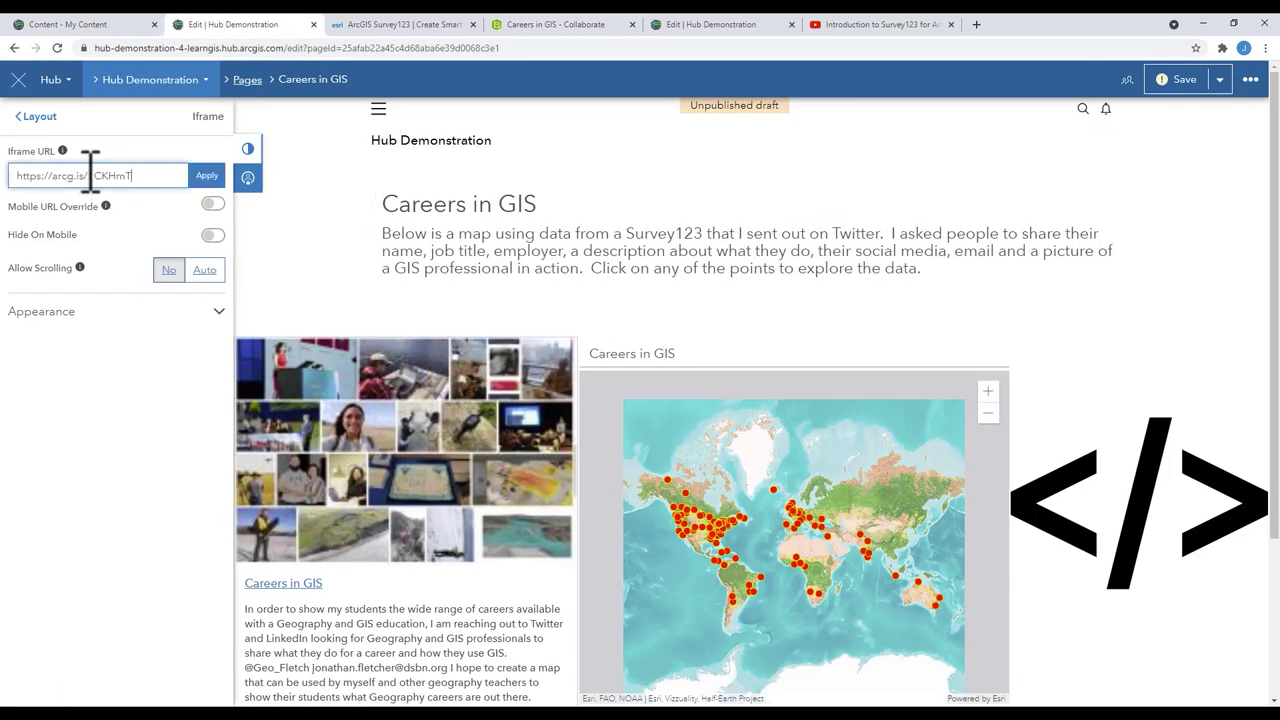
{"action": "left_click", "coordinate": [210, 180]}
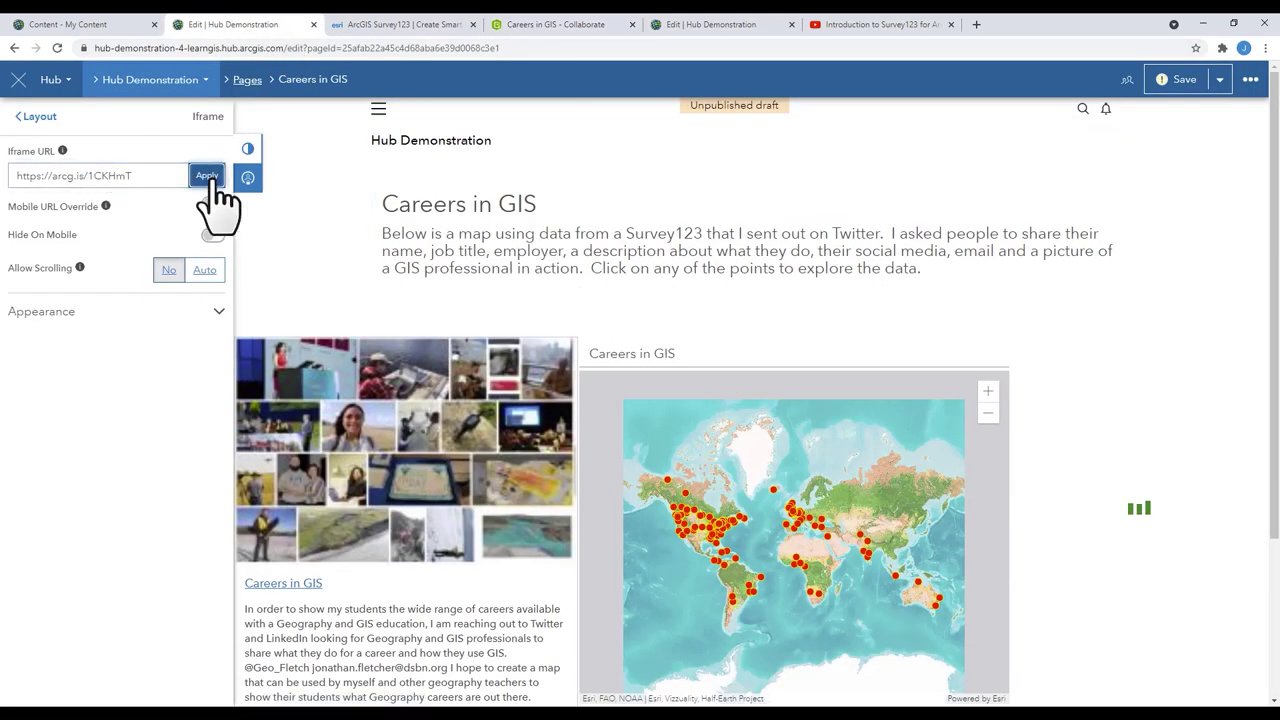